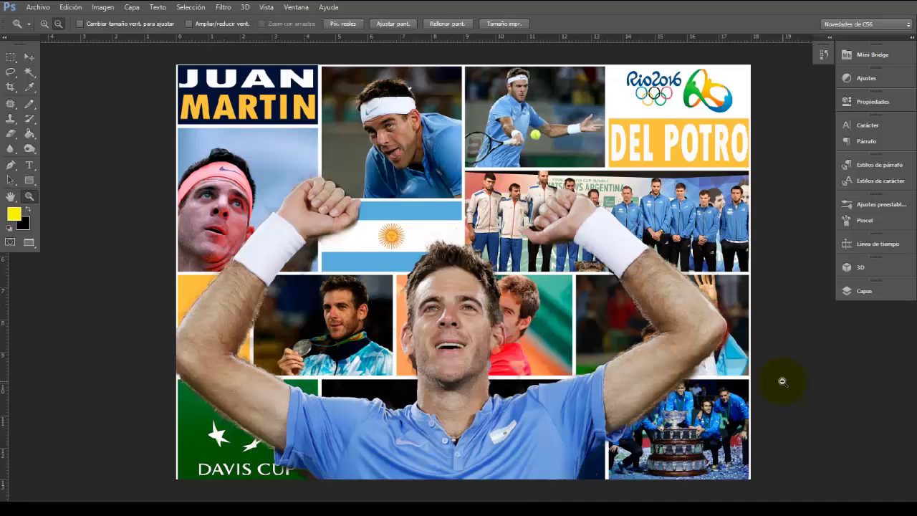
# Step: Preview the finished collage full-screen with Capa 12 hidden, then bring up Illustrator's Archivo menu
pyautogui.press('f')
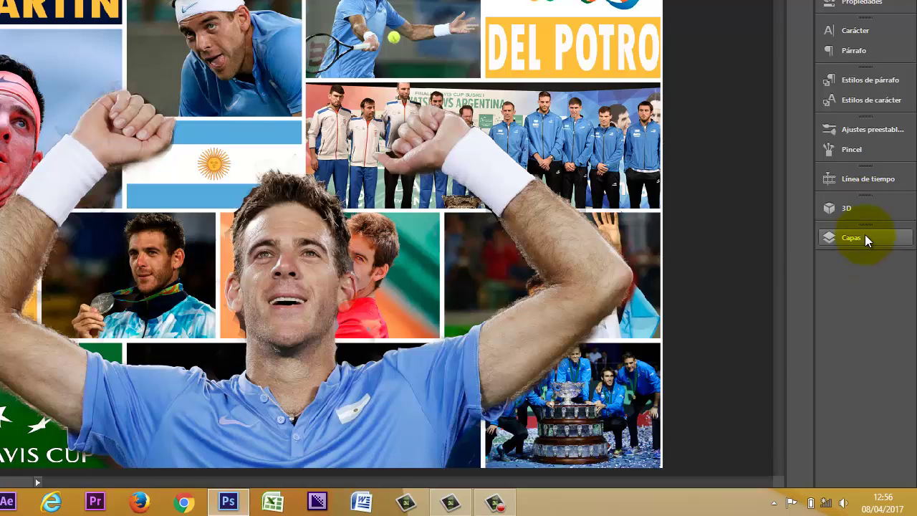
pyautogui.click(865, 235)
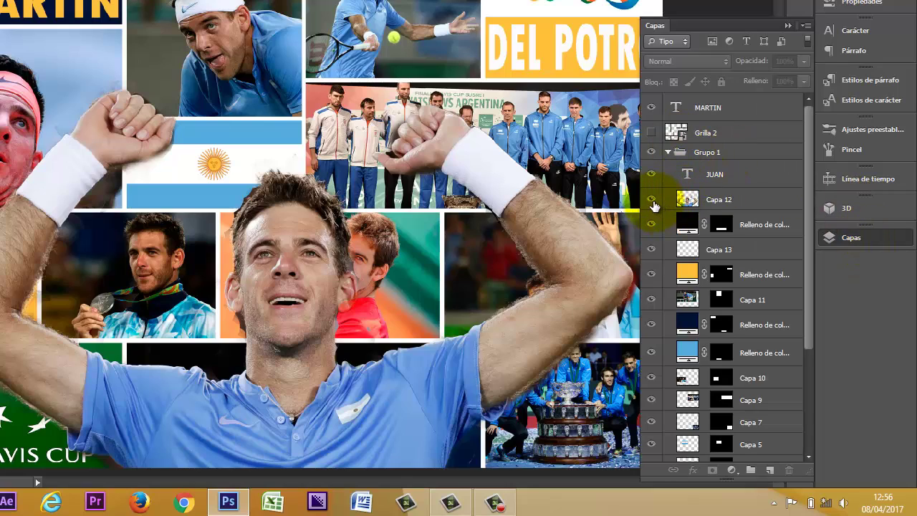
pyautogui.click(652, 200)
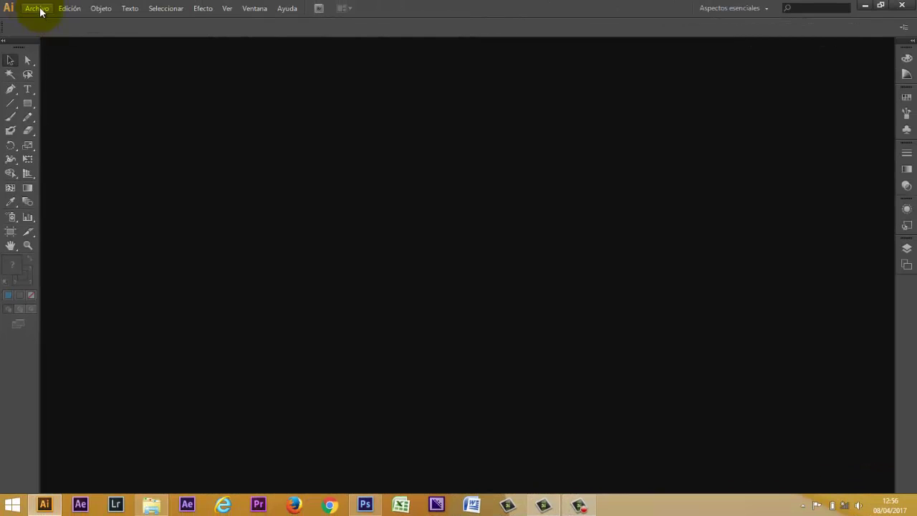
pyautogui.click(37, 9)
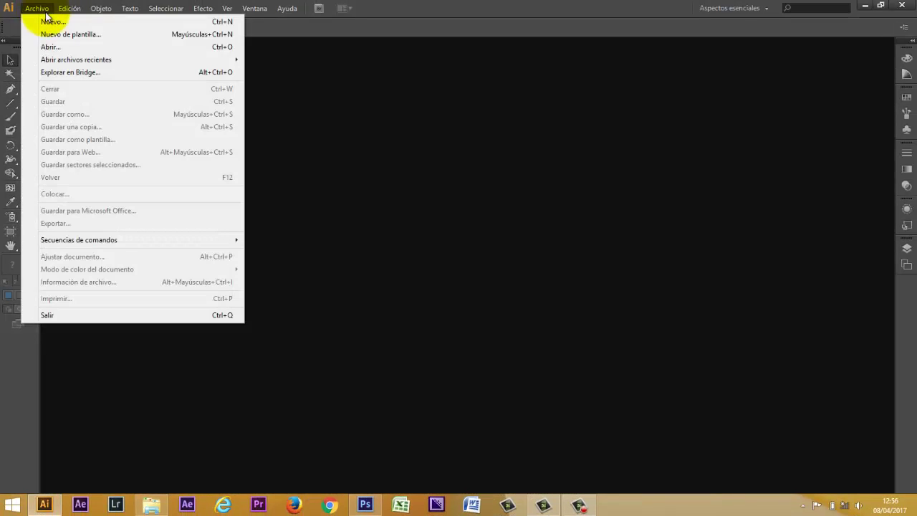
# Step: Create a new Illustrator document, Sin título-1, 18 × 13 cm in RGB colour mode
pyautogui.click(52, 24)
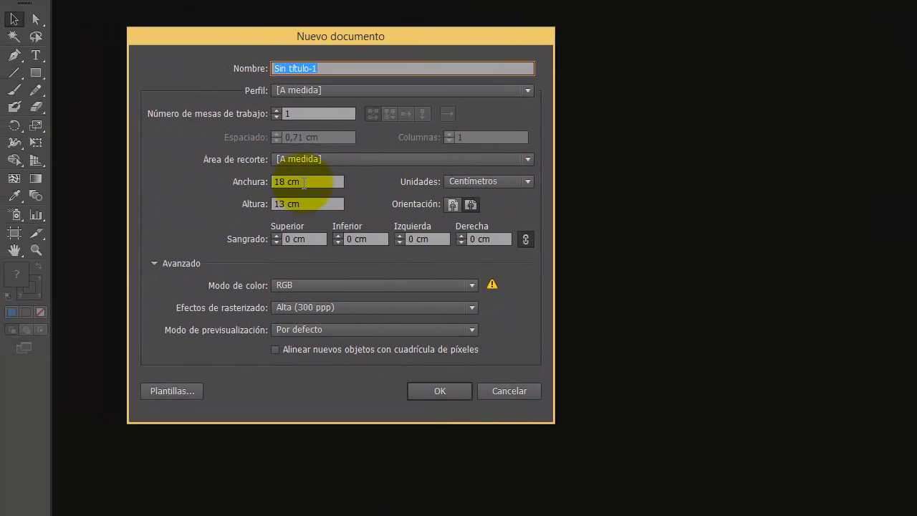
pyautogui.click(307, 185)
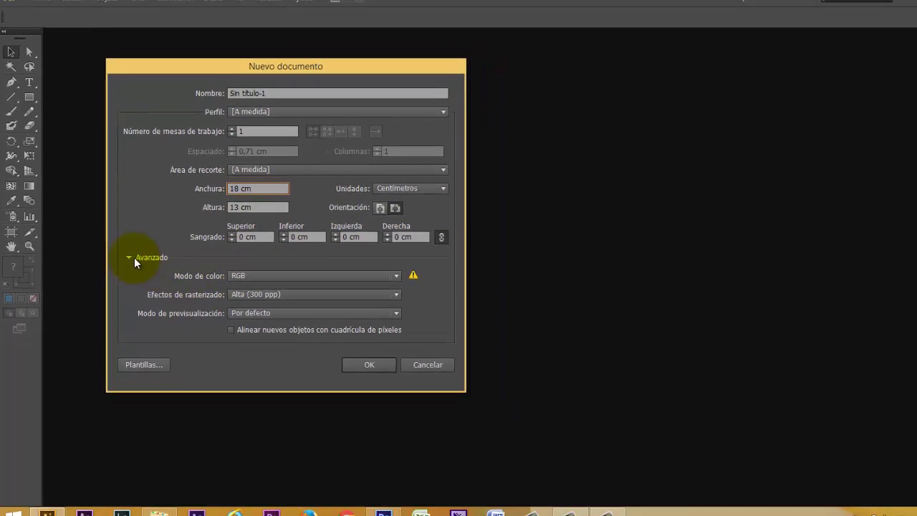
pyautogui.click(124, 256)
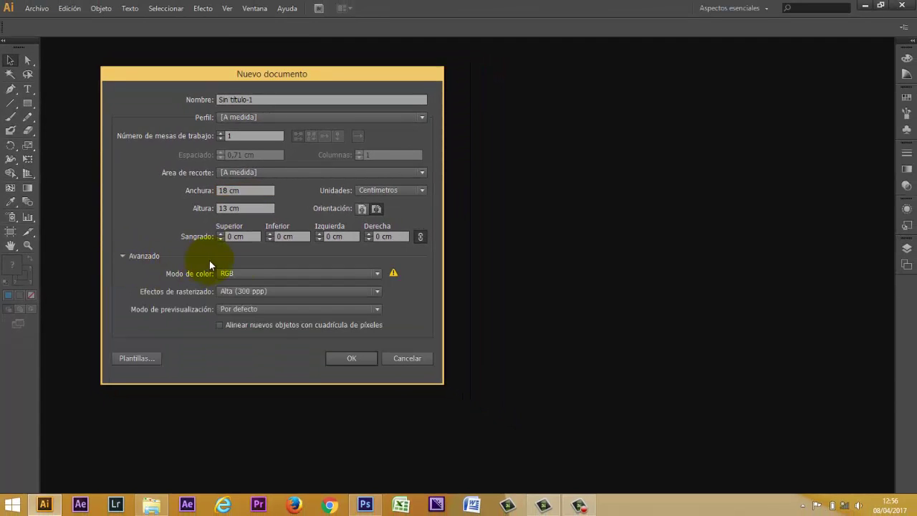
pyautogui.click(358, 358)
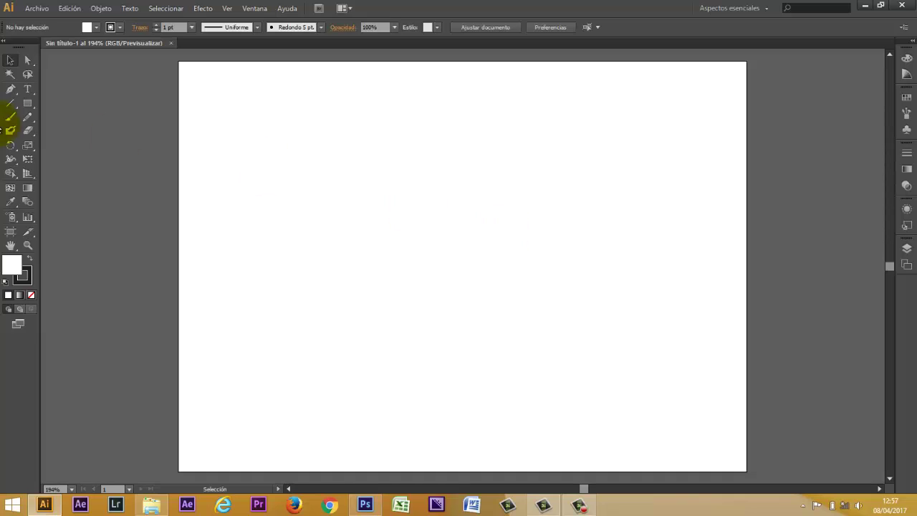
# Step: Draw a red (F20C0C) rectangle covering the entire 18 × 13 cm artboard
pyautogui.click(29, 106)
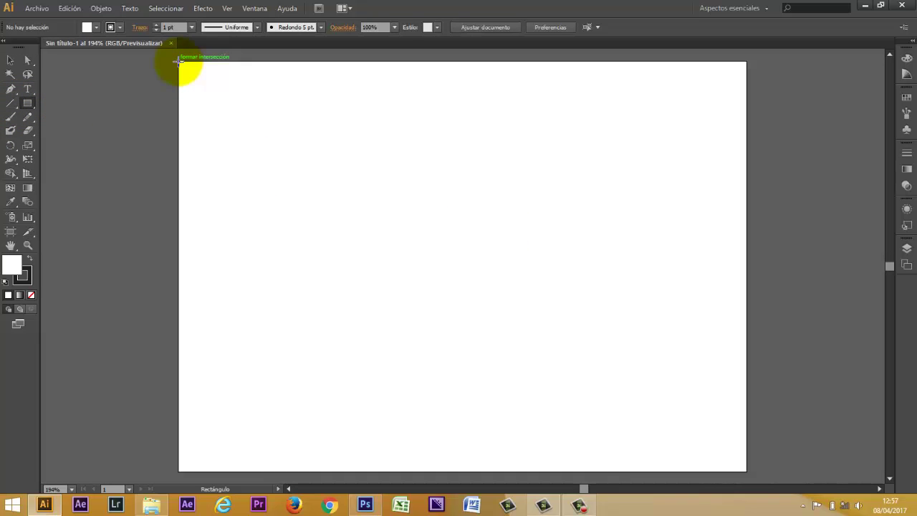
pyautogui.doubleClick(13, 268)
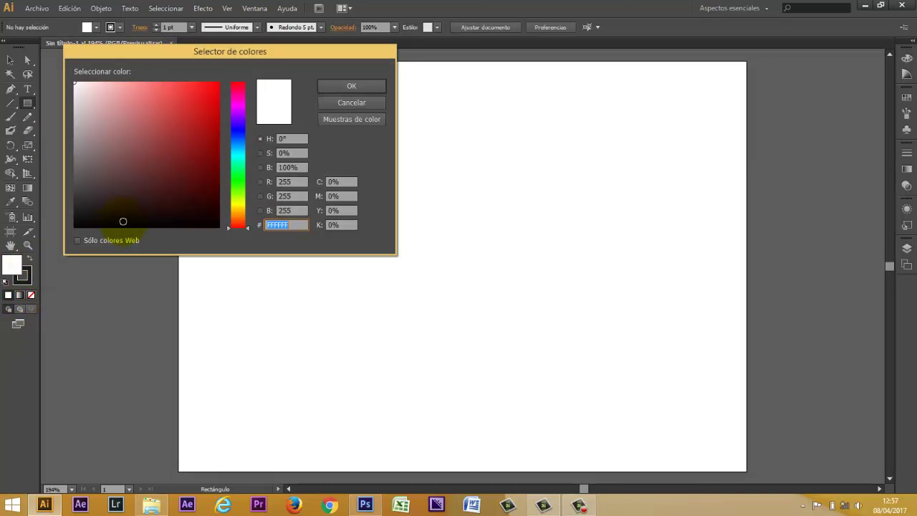
pyautogui.click(351, 85)
pyautogui.moveTo(177, 59); pyautogui.dragTo(745, 471)
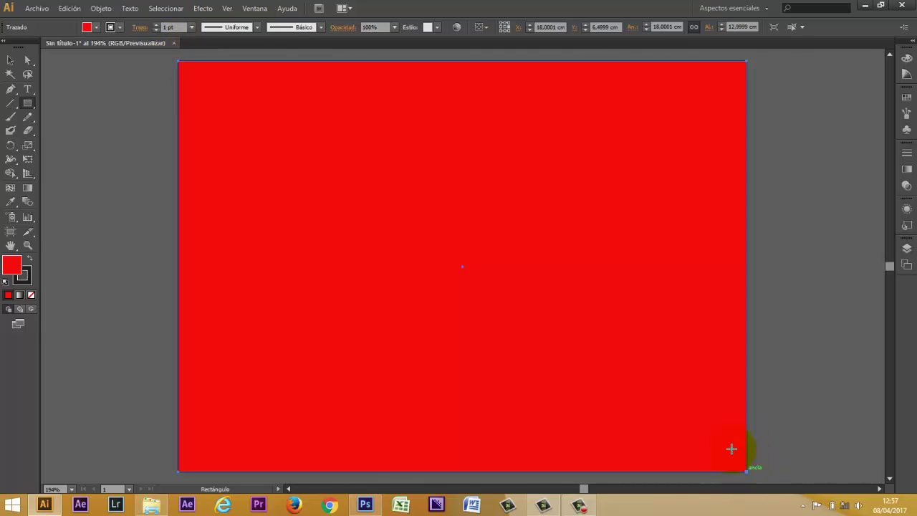
# Step: Give the rectangle a 3 pt stroke and divide it into 5 rows and 5 columns with Filas y columnas
pyautogui.click(120, 28)
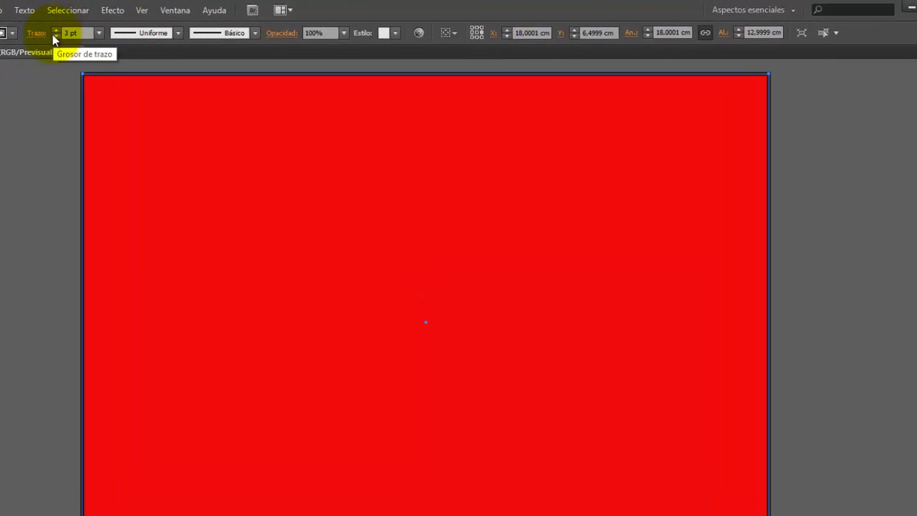
pyautogui.click(5, 10)
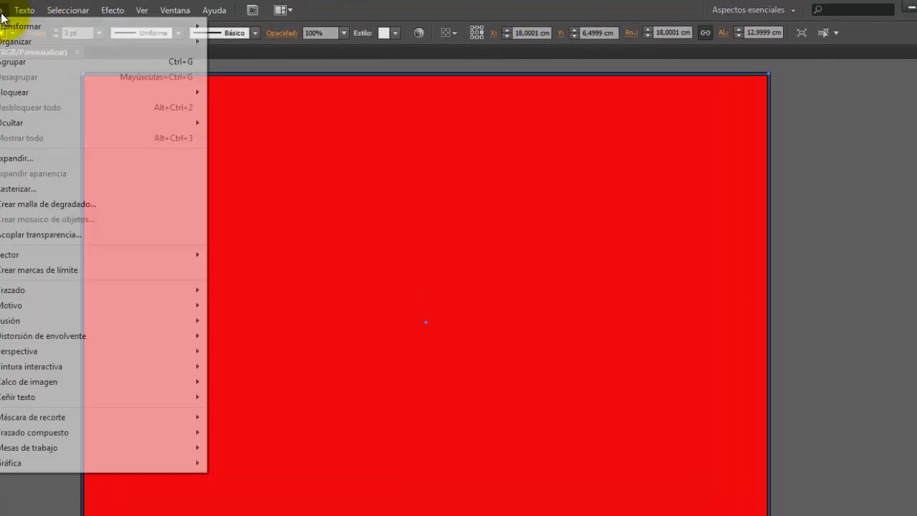
pyautogui.moveTo(100, 289)
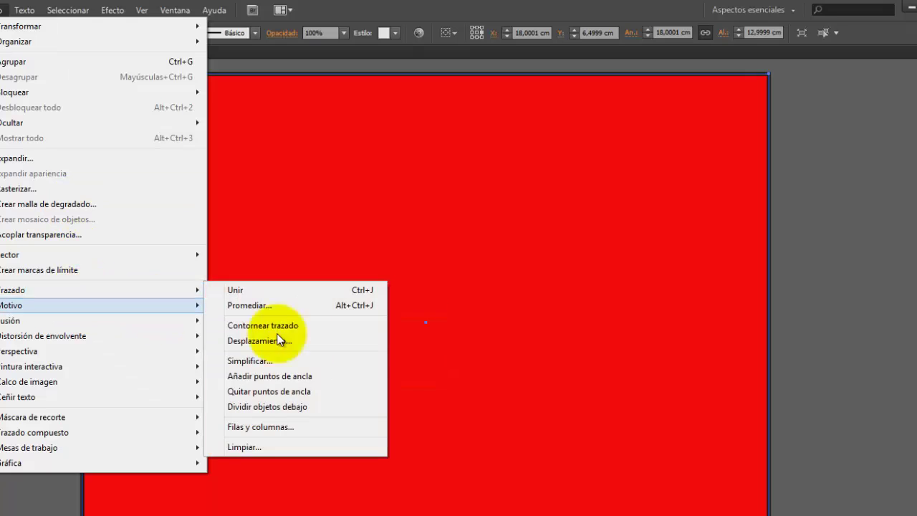
pyautogui.click(322, 426)
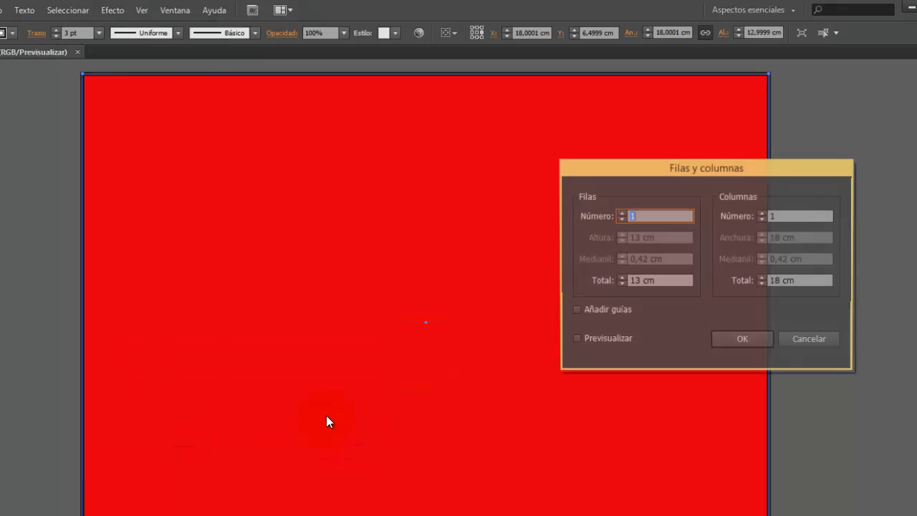
pyautogui.click(621, 214)
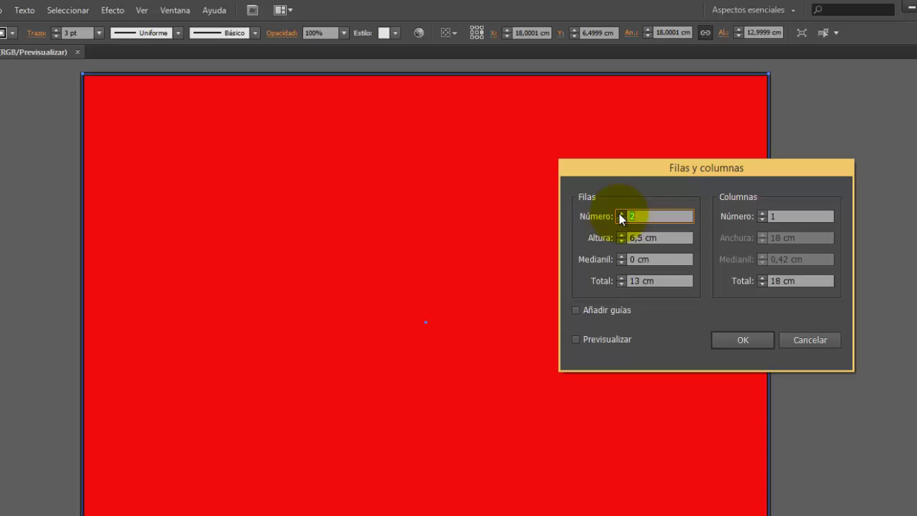
pyautogui.write('4')
pyautogui.click(577, 340)
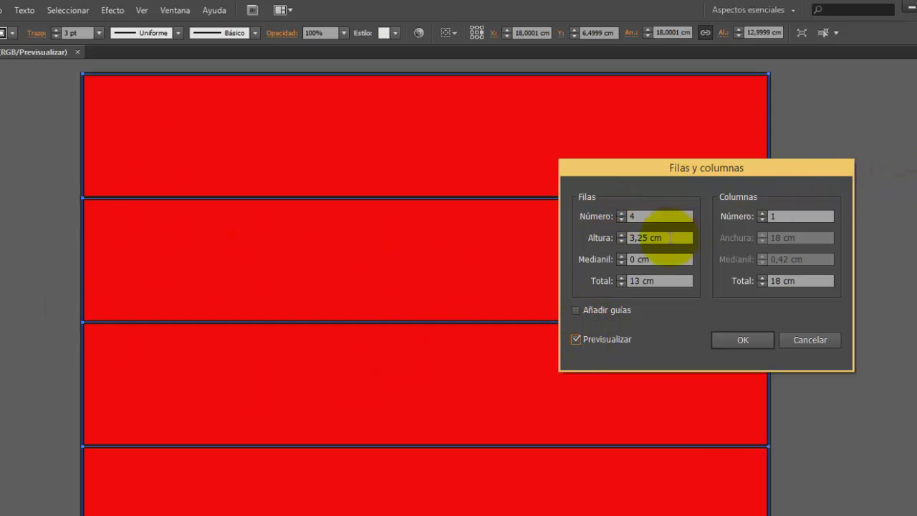
pyautogui.click(620, 214)
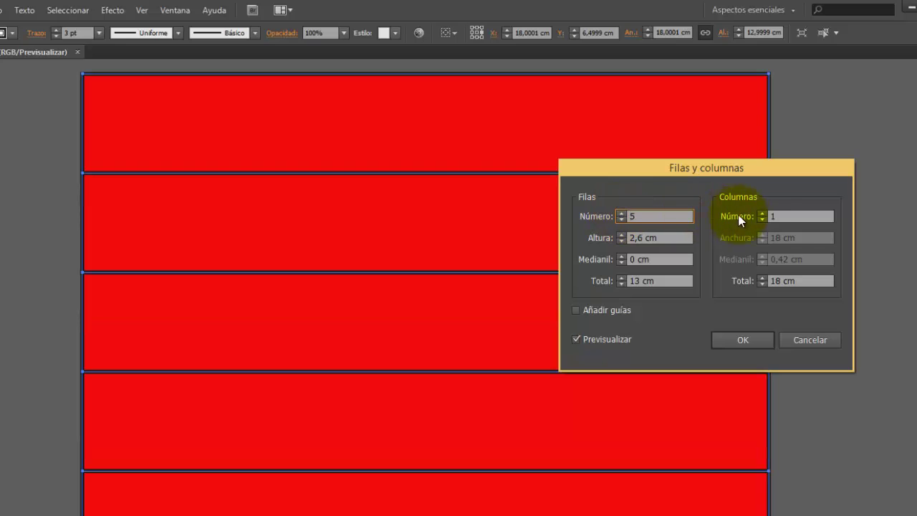
pyautogui.click(763, 213)
pyautogui.write('5')
pyautogui.press('Return')
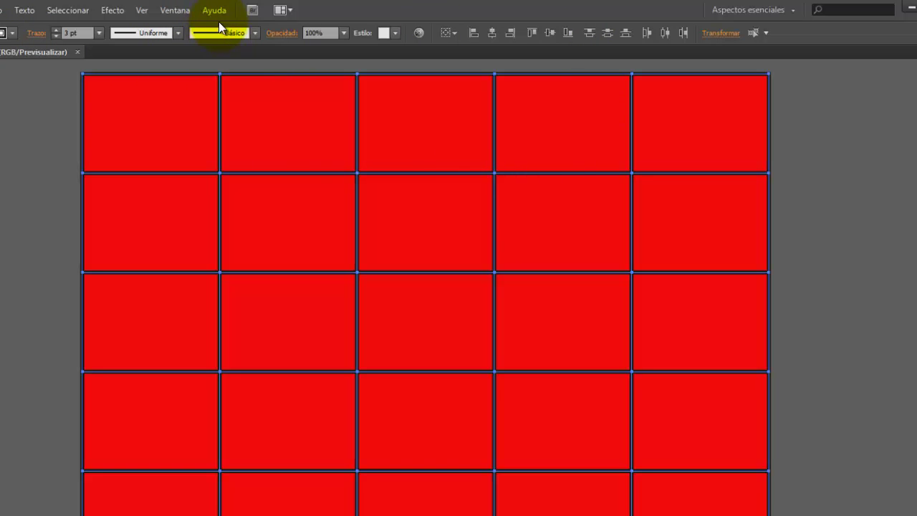
# Step: Show the Transform panel confirming the grid measures about 18 × 13 cm
pyautogui.click(179, 14)
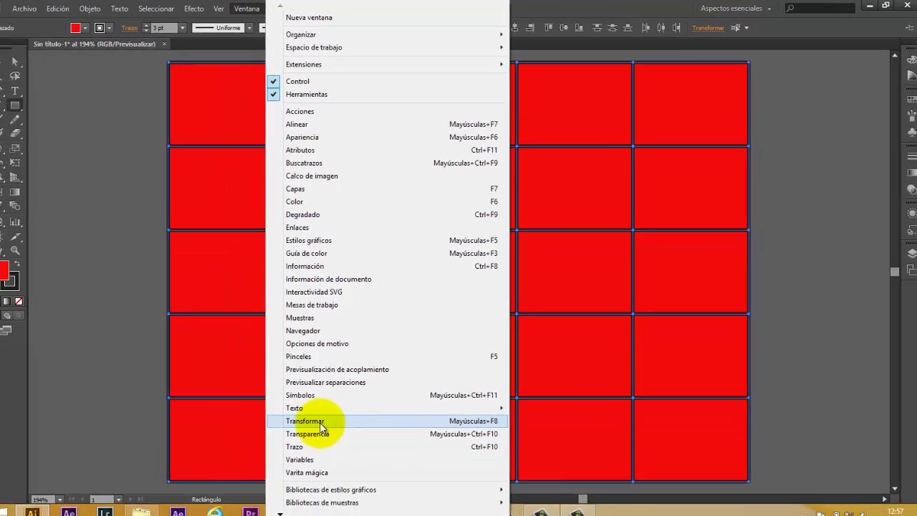
pyautogui.click(319, 422)
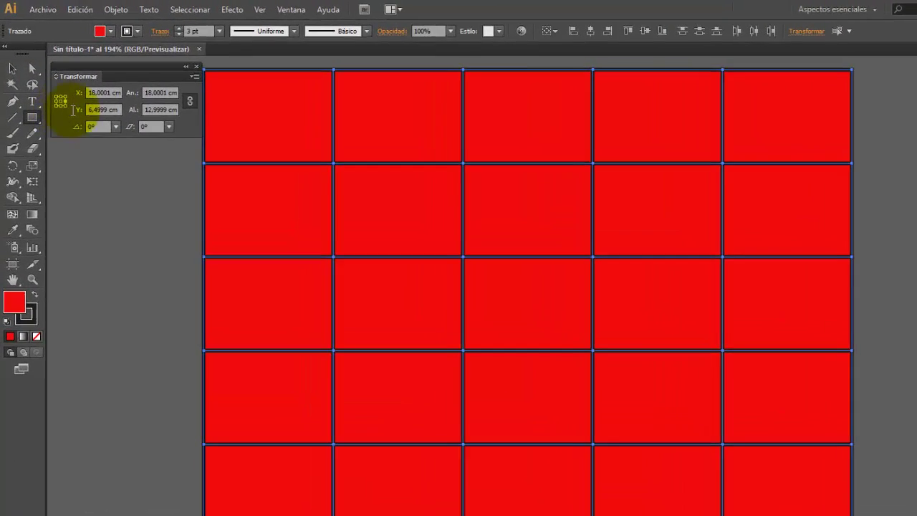
pyautogui.click(14, 74)
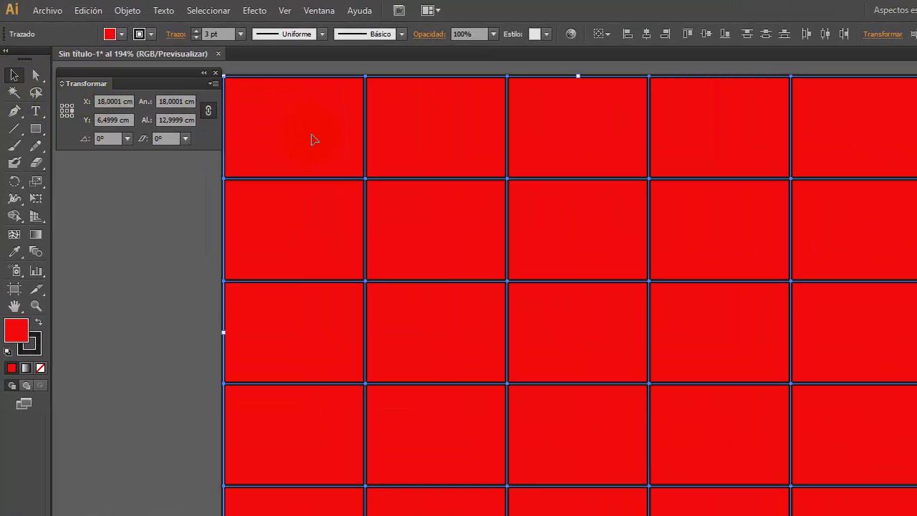
# Step: Shorten the top-left cell and stretch the cell below it upward to fill the gap
pyautogui.moveTo(211, 164); pyautogui.dragTo(167, 229)
pyautogui.click(166, 229)
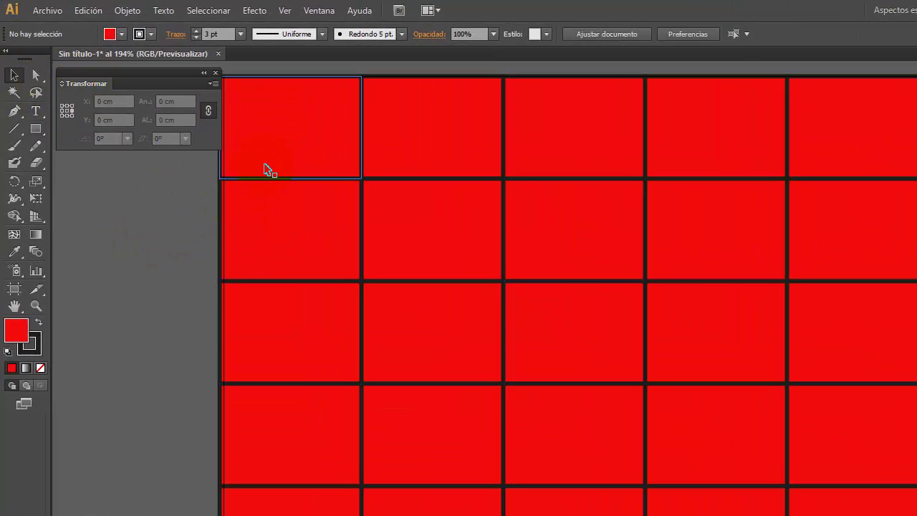
pyautogui.click(267, 166)
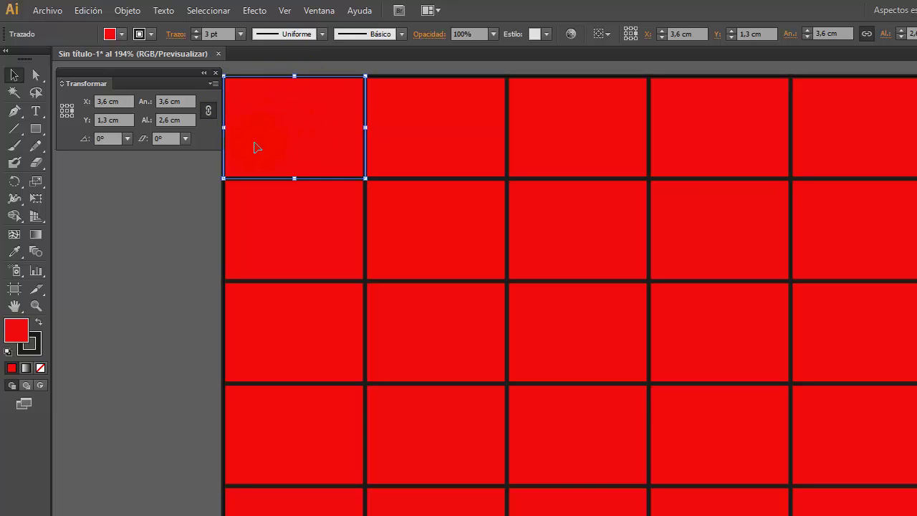
pyautogui.click(68, 107)
pyautogui.moveTo(294, 172); pyautogui.dragTo(296, 122)
pyautogui.click(286, 190)
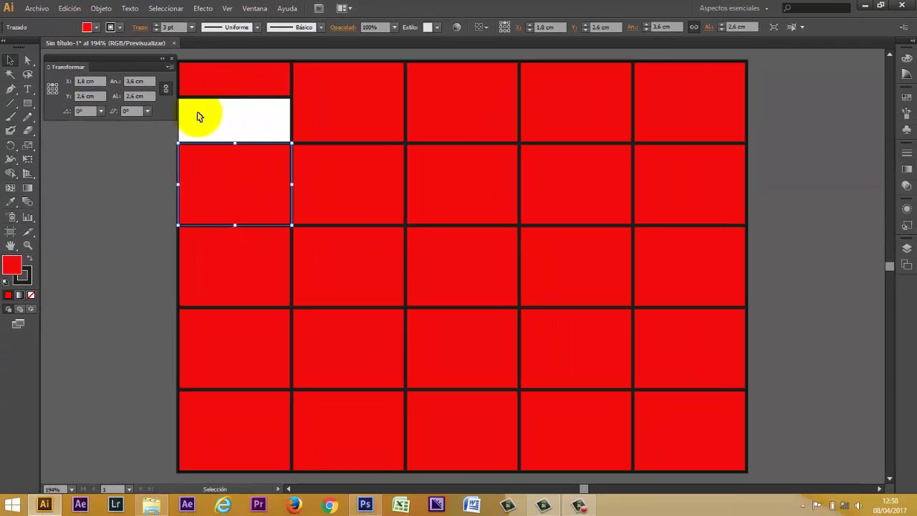
pyautogui.click(53, 93)
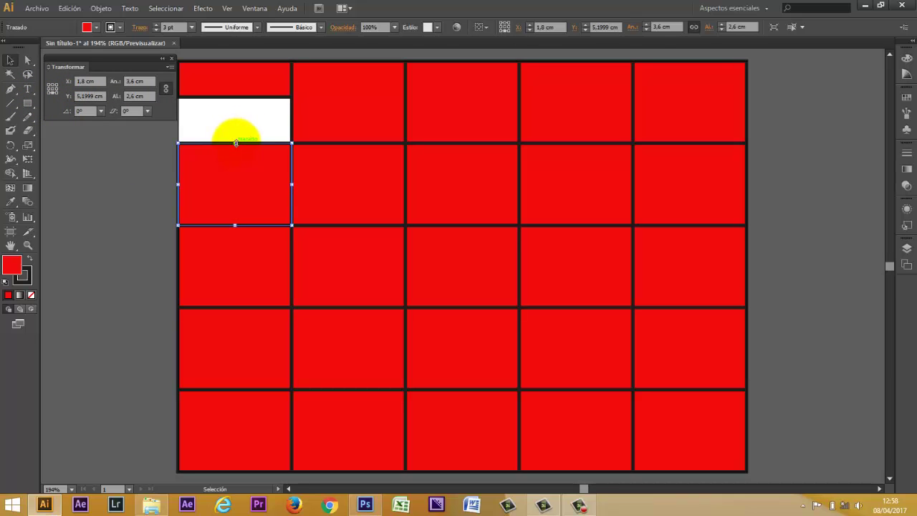
pyautogui.moveTo(236, 143); pyautogui.dragTo(239, 94)
# Step: Delete three cells beside the second-column top cell to clear space
pyautogui.click(369, 215)
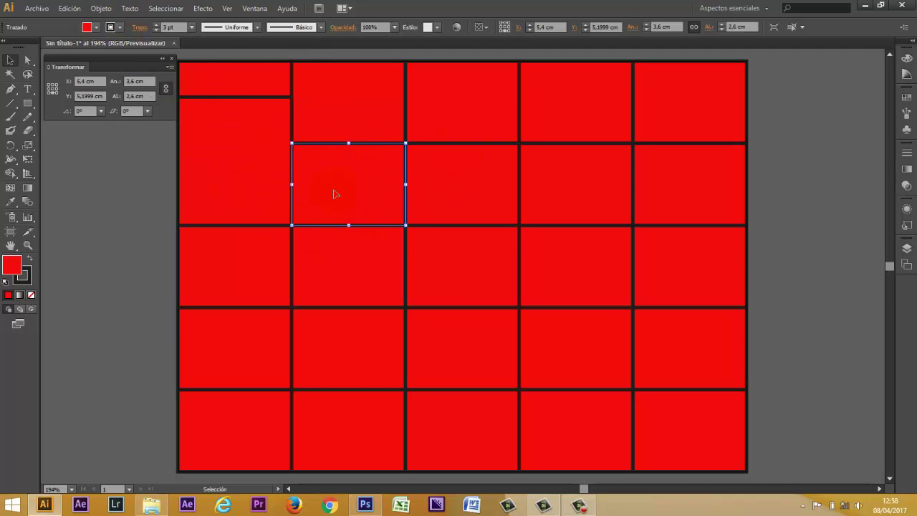
pyautogui.click(434, 123)
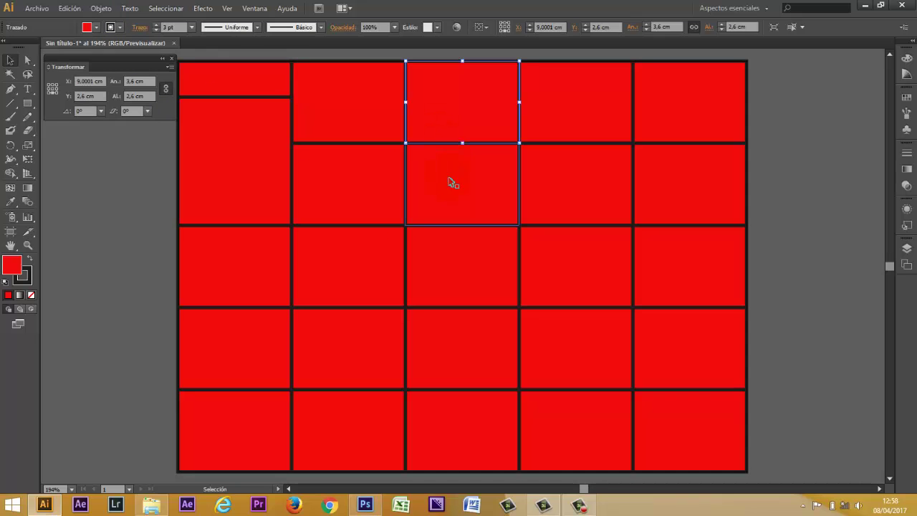
pyautogui.press('Delete')
pyautogui.click(454, 197)
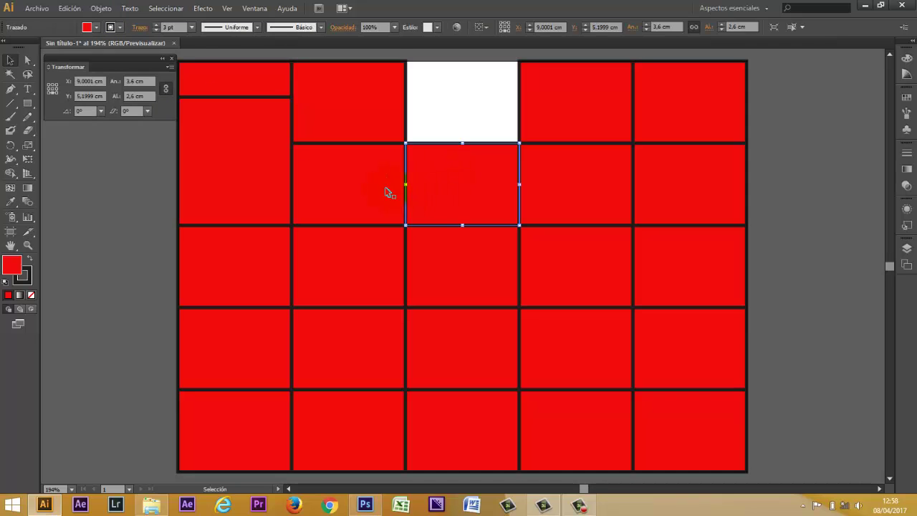
pyautogui.press('Delete')
pyautogui.click(387, 188)
pyautogui.press('Delete')
# Step: Enlarge the second-column top cell to cover the emptied 2 × 2 block
pyautogui.click(385, 124)
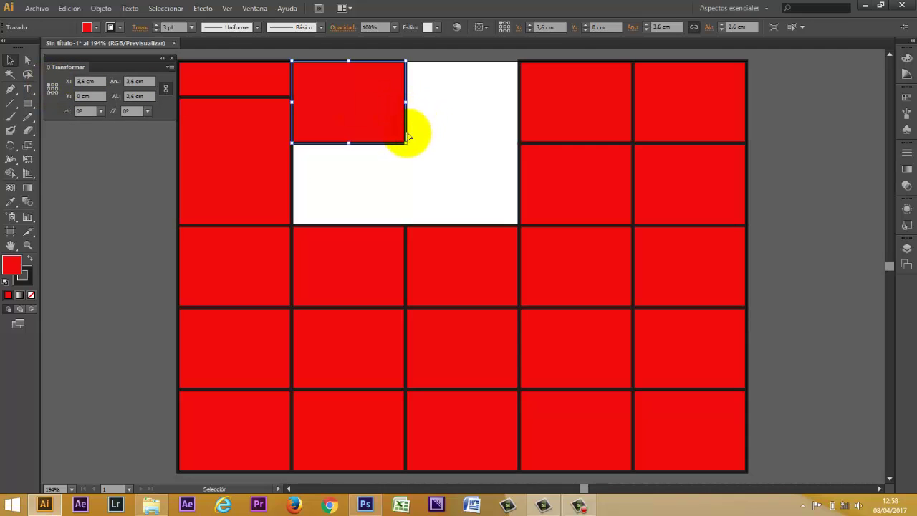
pyautogui.moveTo(407, 144); pyautogui.dragTo(519, 224)
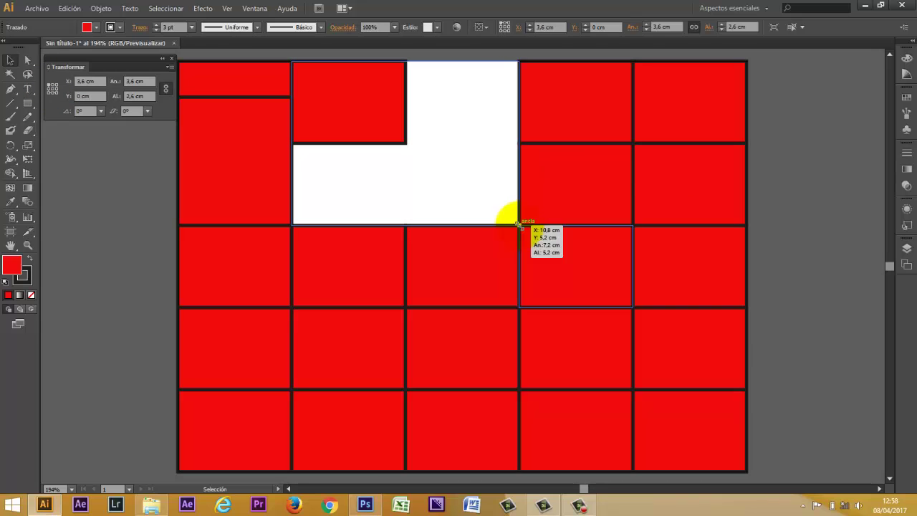
pyautogui.click(480, 267)
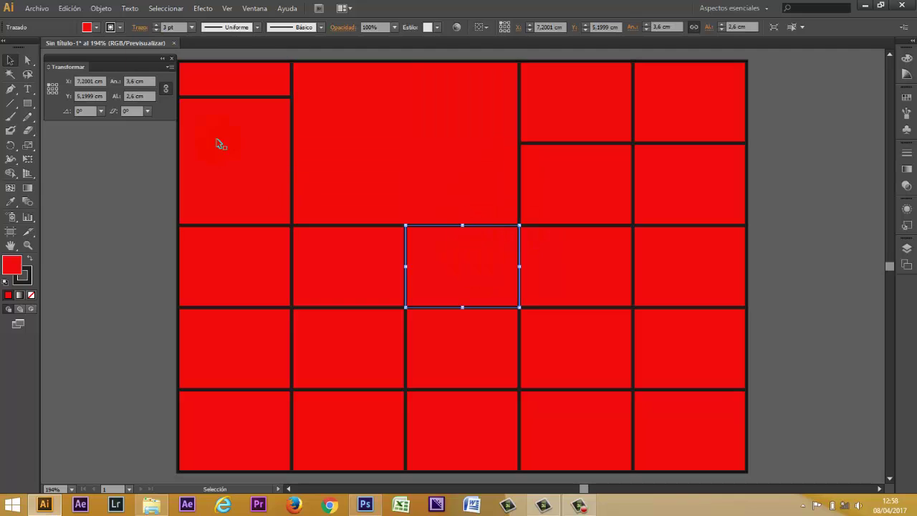
# Step: Select every rectangle in Grilla 2.ai and set their fill to None
pyautogui.click(36, 8)
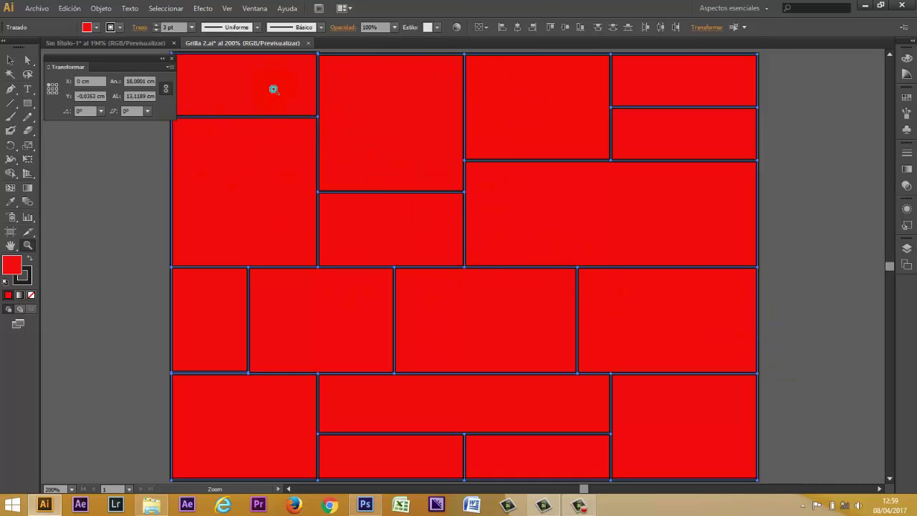
pyautogui.click(10, 61)
pyautogui.click(166, 9)
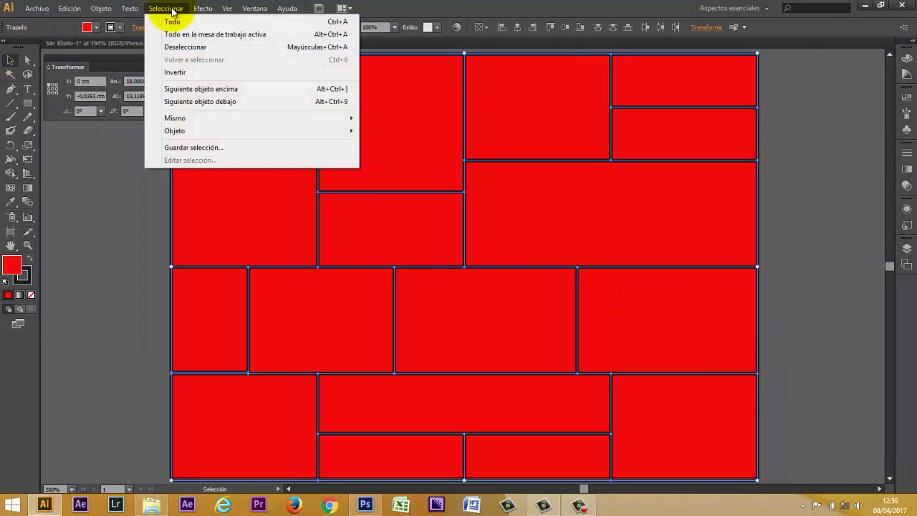
pyautogui.click(175, 21)
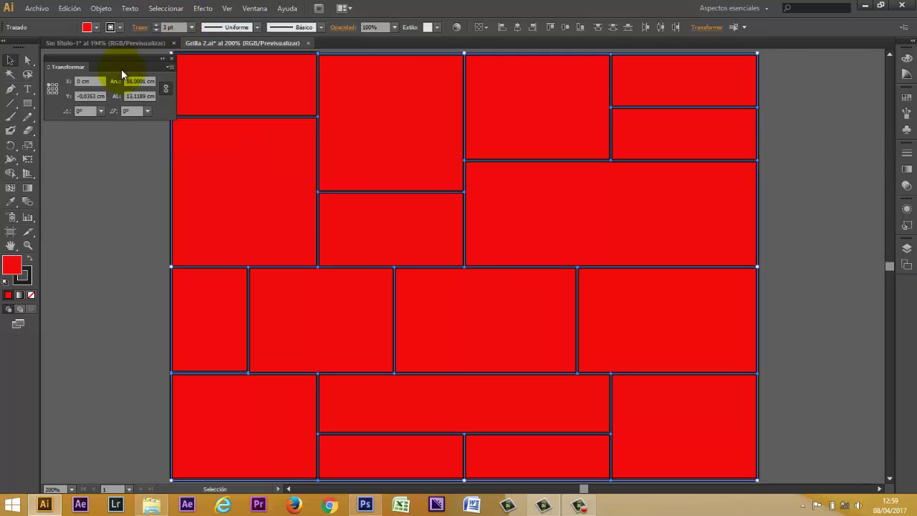
pyautogui.click(33, 281)
pyautogui.click(32, 295)
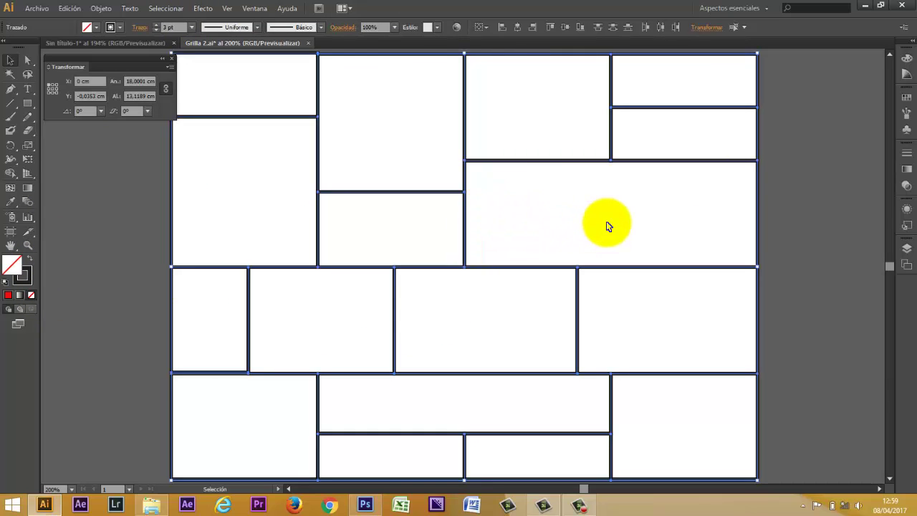
# Step: Save the Grilla 2 document and return to Photoshop
pyautogui.click(35, 9)
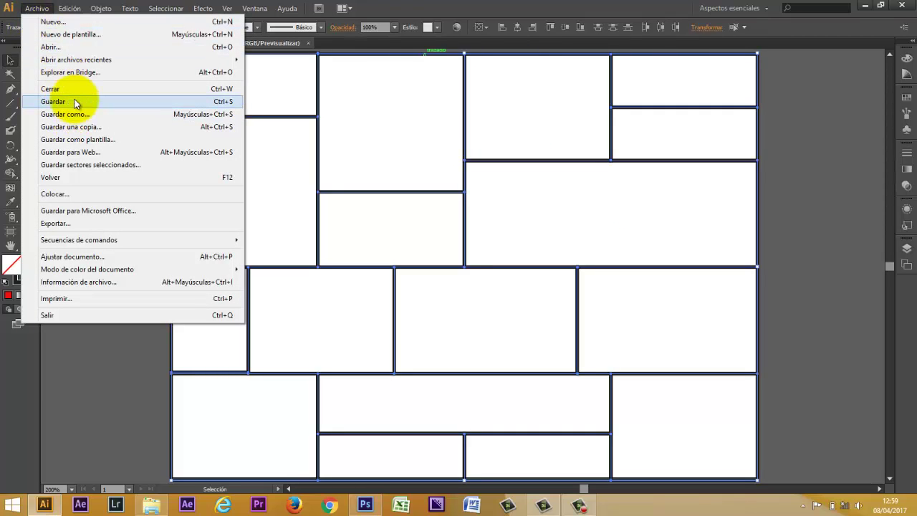
pyautogui.click(53, 101)
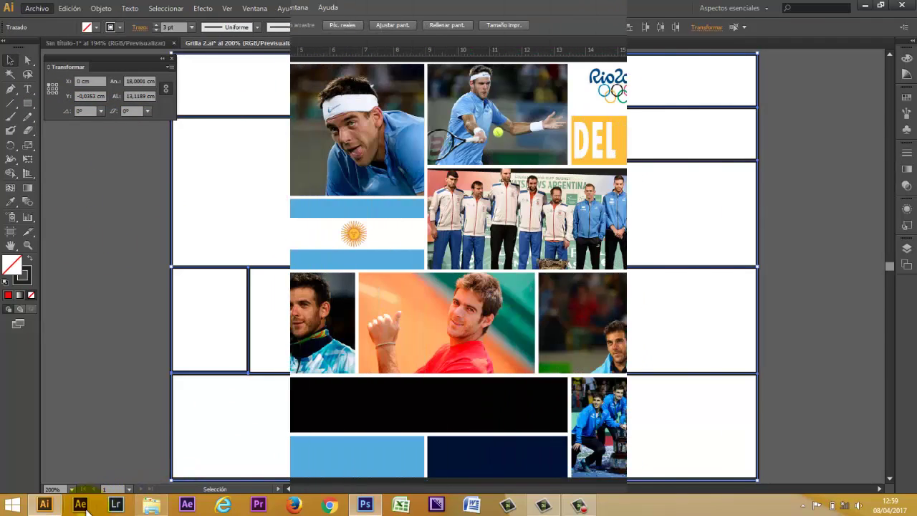
pyautogui.click(36, 7)
# Step: Create a new Photoshop document 18 × 13 cm in centimetres
pyautogui.click(30, 19)
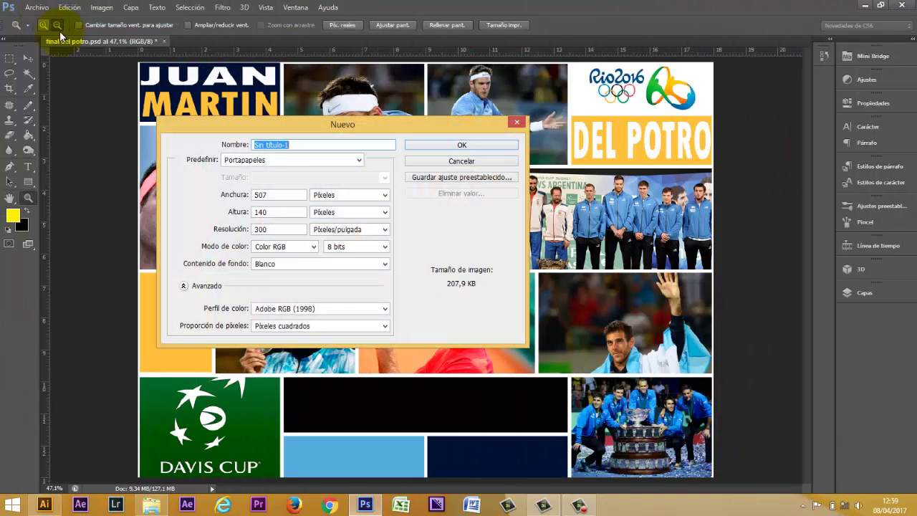
pyautogui.click(323, 198)
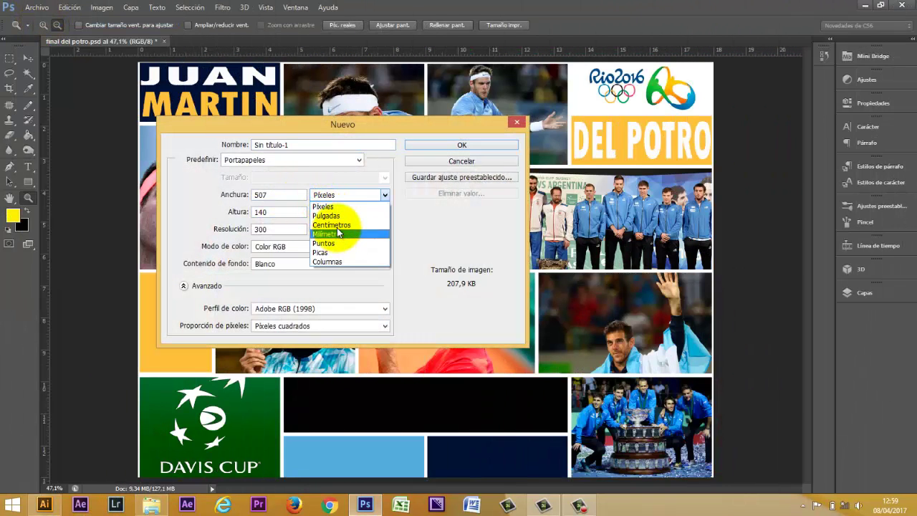
pyautogui.click(328, 222)
pyautogui.doubleClick(292, 194)
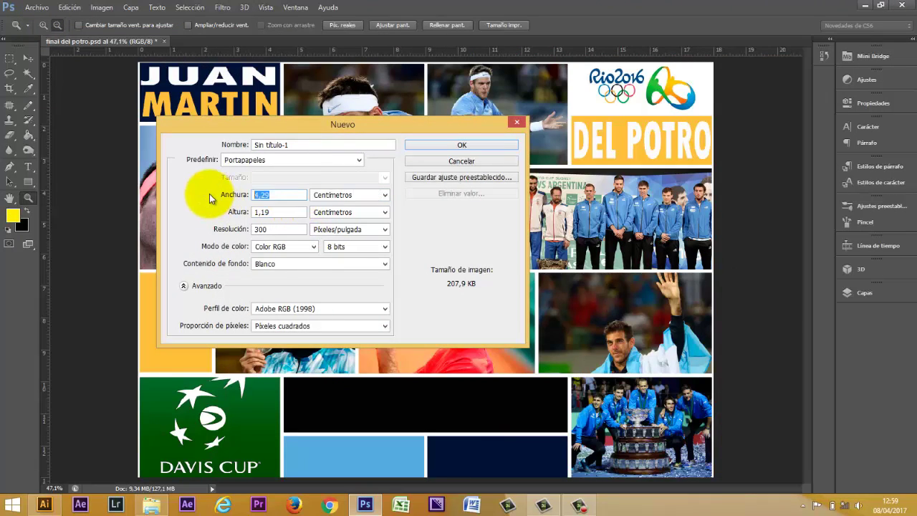
pyautogui.write('18')
pyautogui.press('Tab')
pyautogui.press('Tab')
pyautogui.write('13')
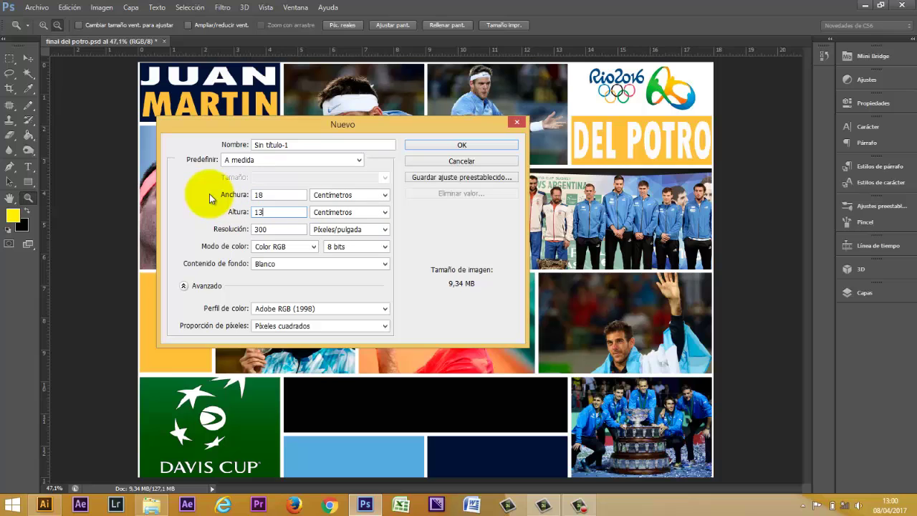
pyautogui.press('Tab')
pyautogui.click(479, 144)
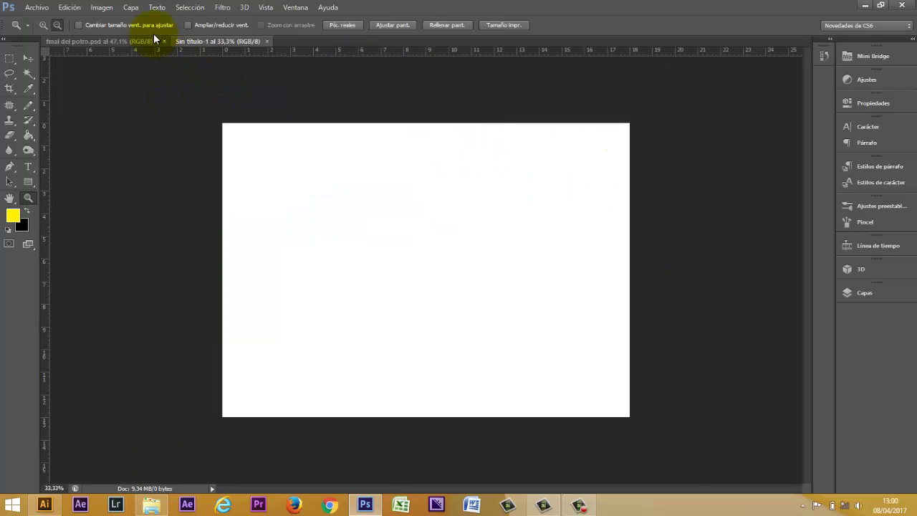
# Step: Place the Grilla 2 file's first page as its own layer and commit it
pyautogui.click(37, 7)
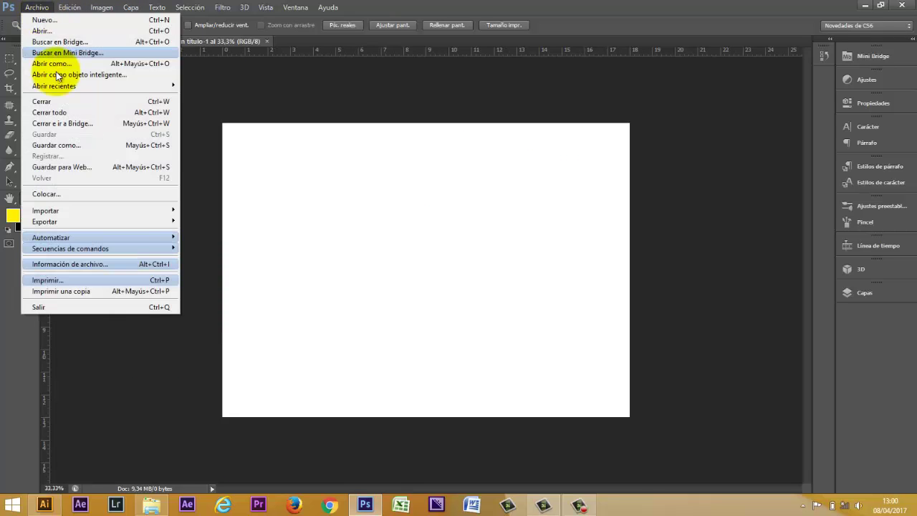
pyautogui.click(77, 189)
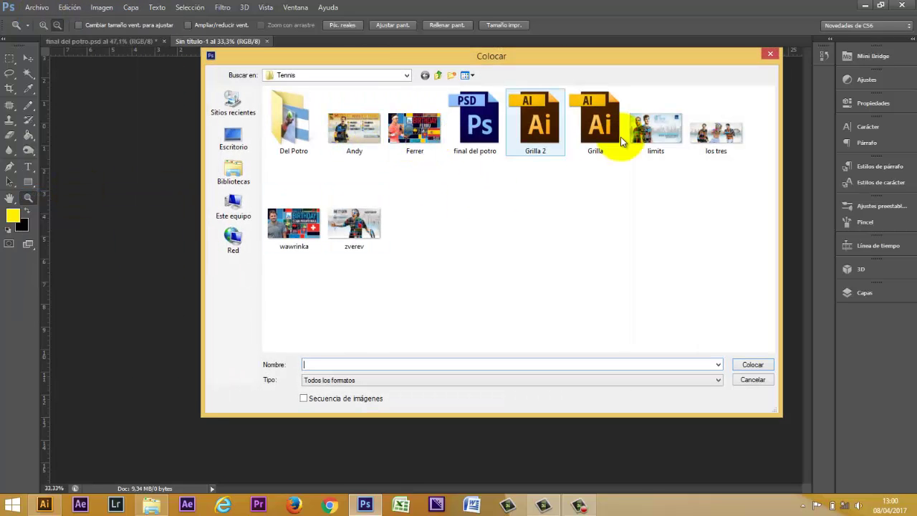
pyautogui.click(541, 129)
pyautogui.doubleClick(540, 129)
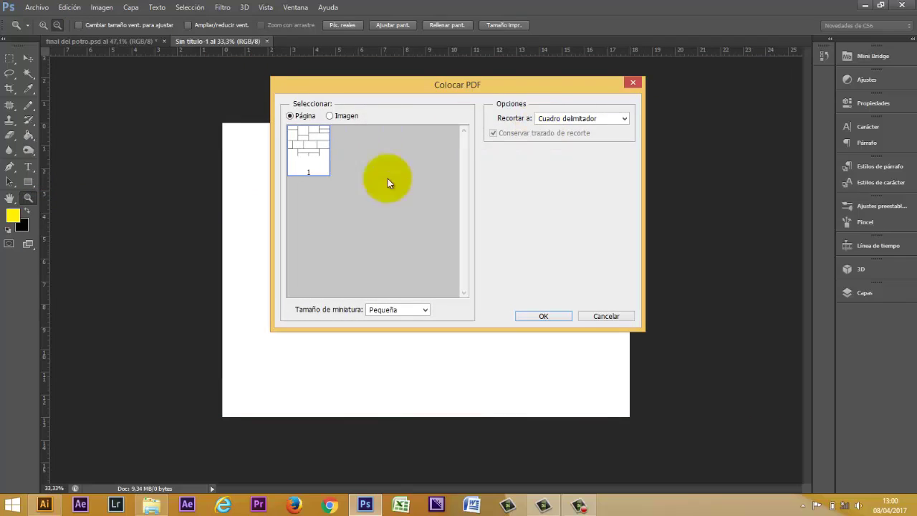
pyautogui.click(550, 316)
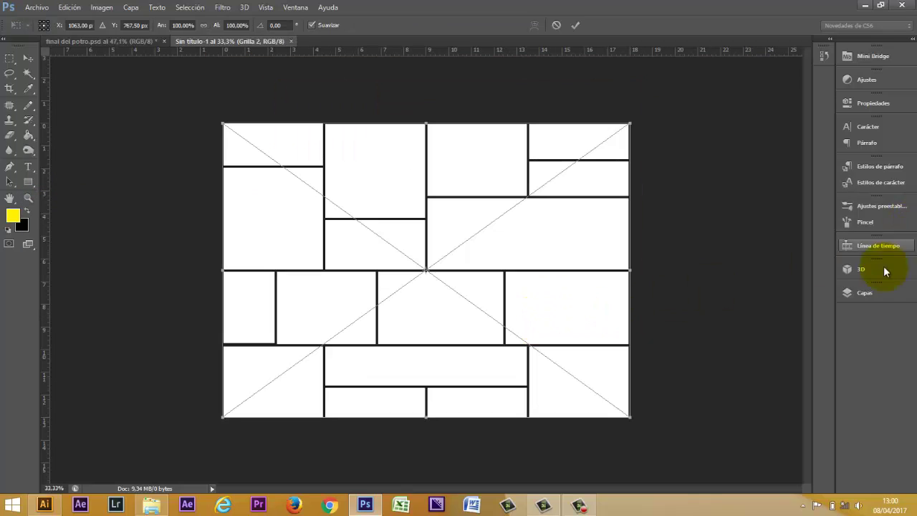
pyautogui.click(866, 292)
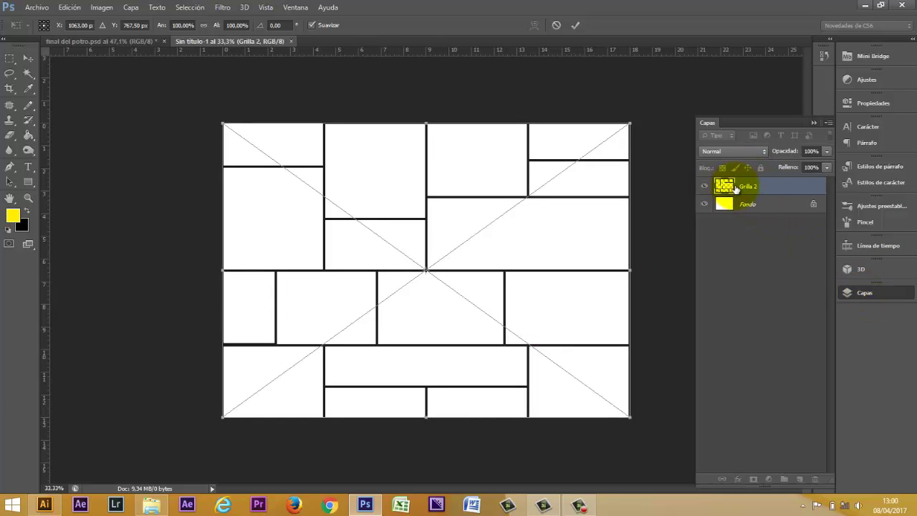
pyautogui.press('Return')
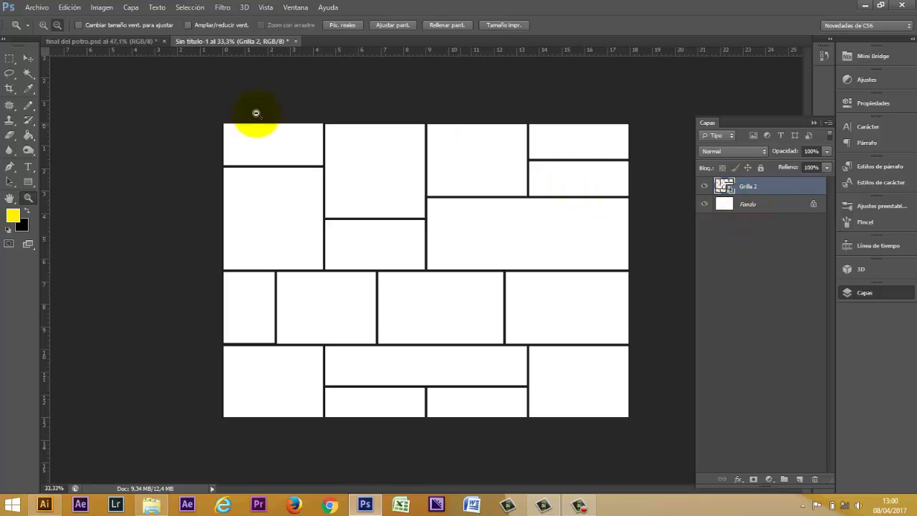
# Step: Magic-wand select the wide right-of-centre panel, then open Final.jpg and select all of it
pyautogui.click(28, 73)
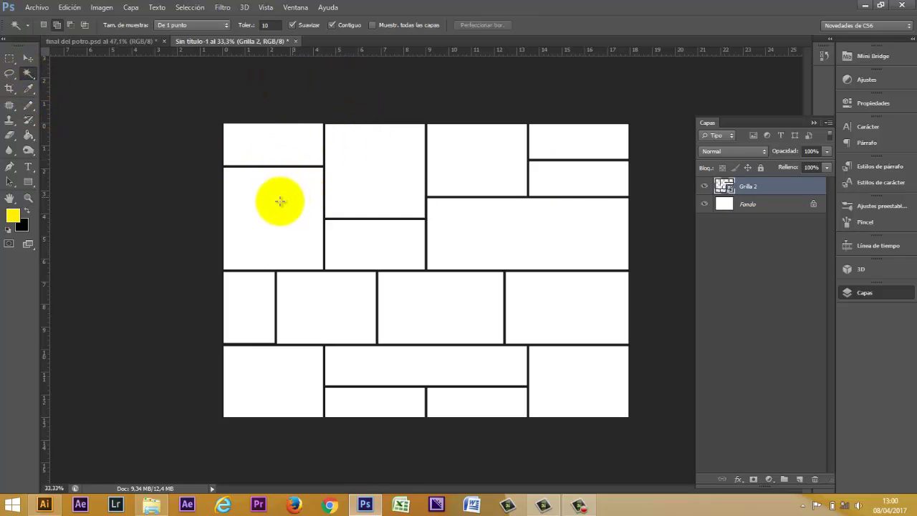
pyautogui.click(534, 224)
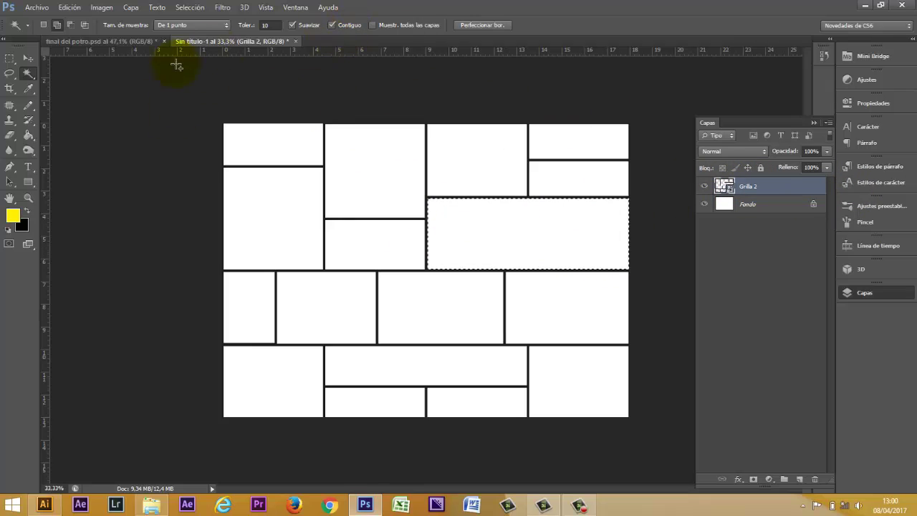
pyautogui.click(151, 504)
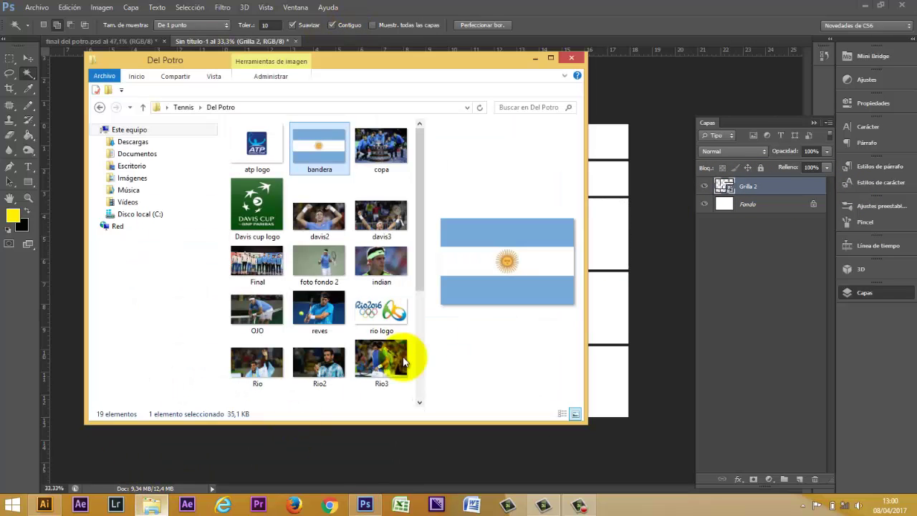
pyautogui.click(550, 58)
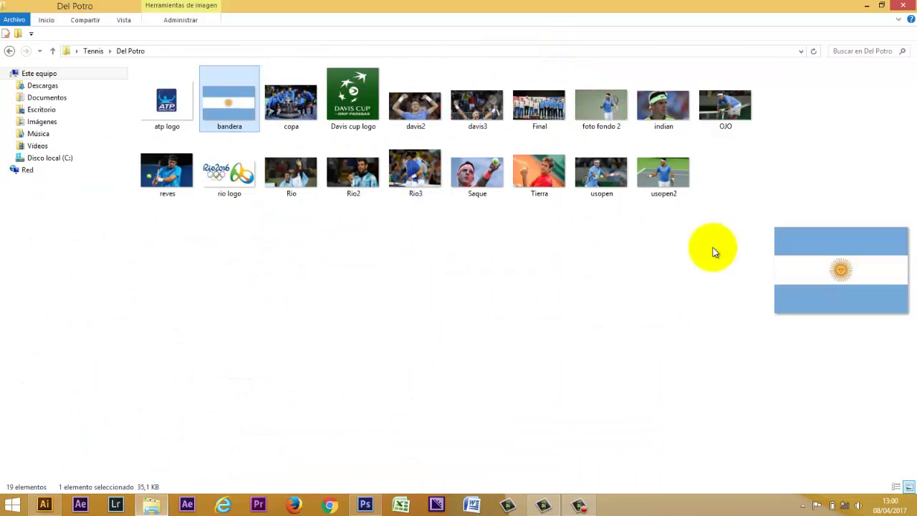
pyautogui.doubleClick(539, 104)
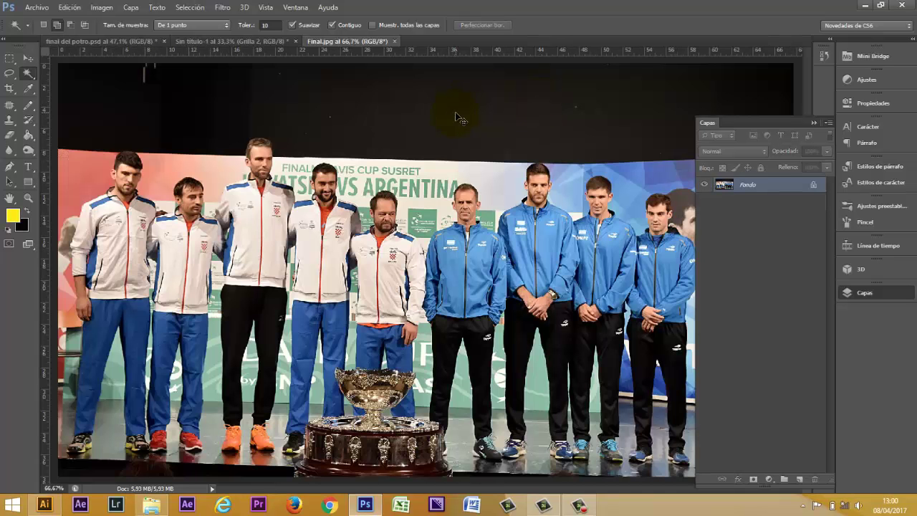
pyautogui.hotkey('ctrl', 'a')
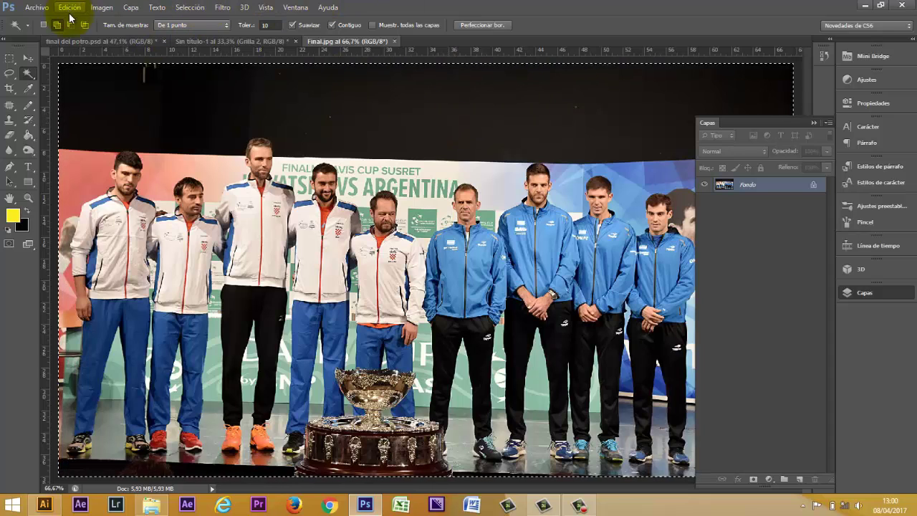
# Step: Paste the Final team photo inside the selected panel of the grid document
pyautogui.click(256, 42)
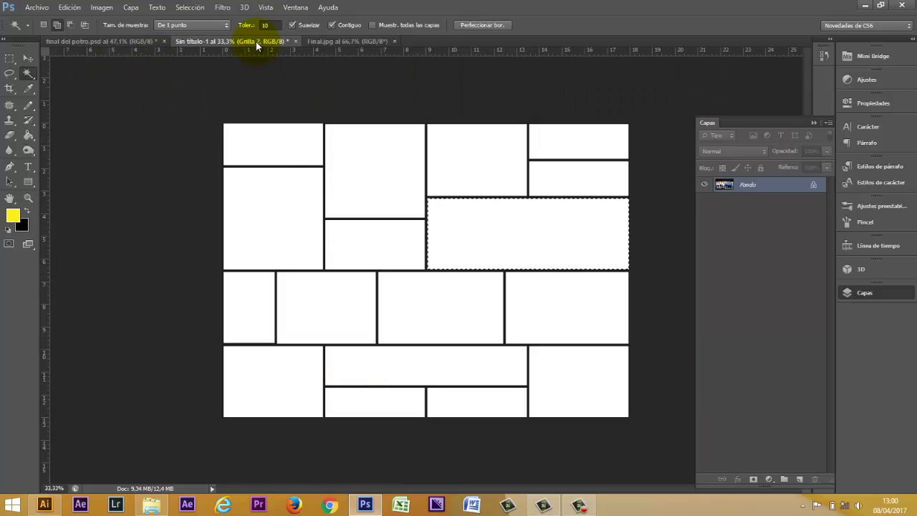
pyautogui.click(69, 8)
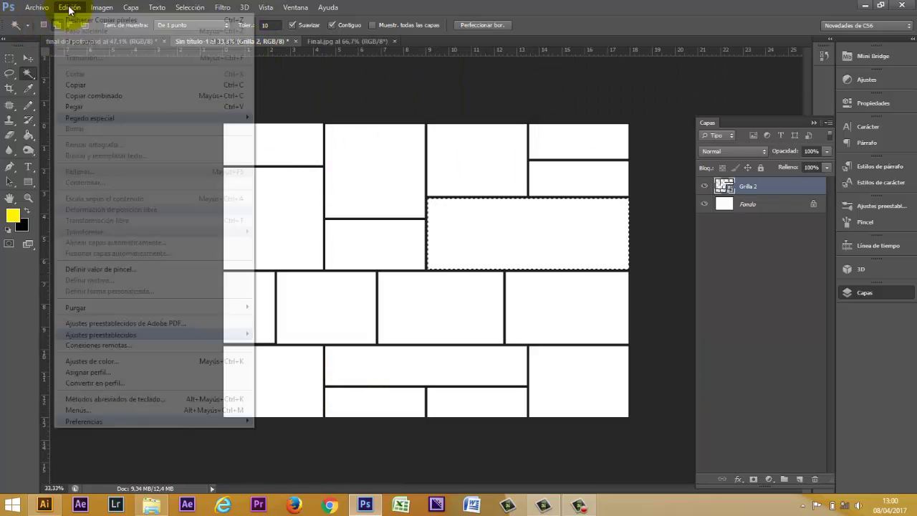
pyautogui.moveTo(90, 118)
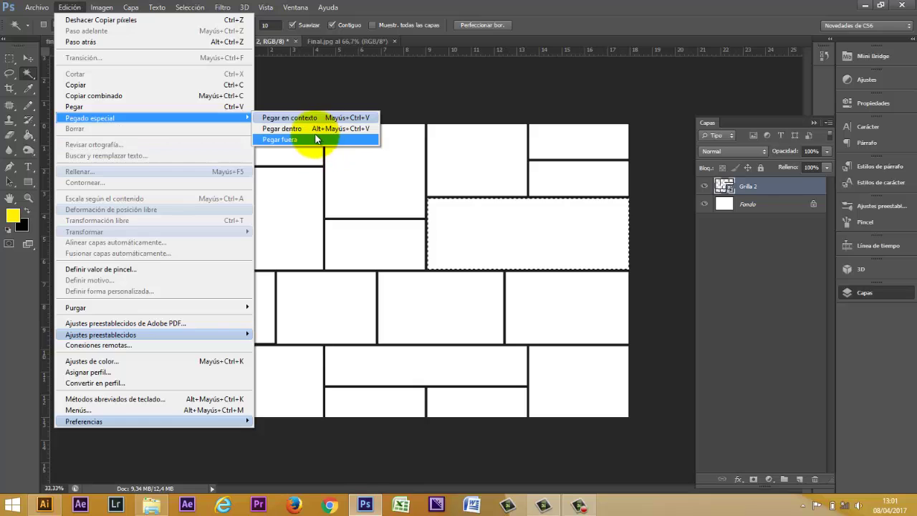
pyautogui.click(311, 128)
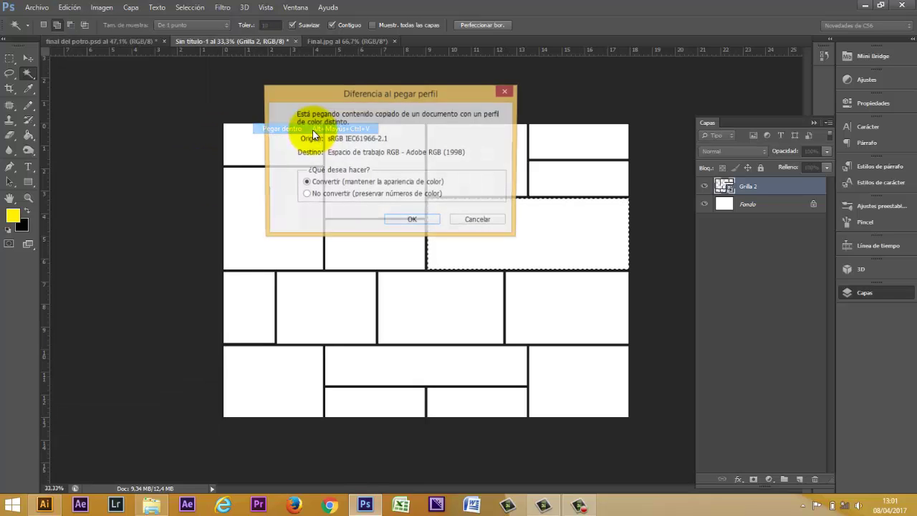
pyautogui.click(412, 221)
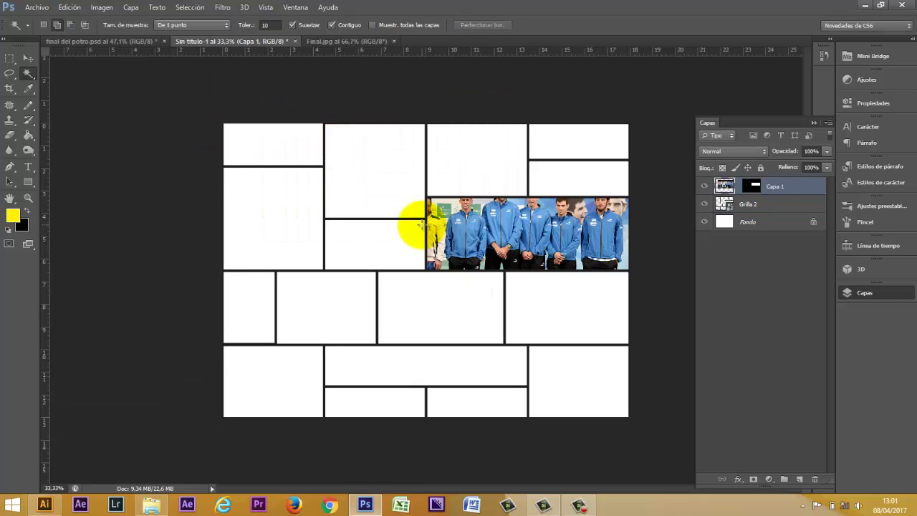
# Step: Enlarge and shift the team photo into its cell, then move Capa 1 below Grilla 2
pyautogui.click(28, 62)
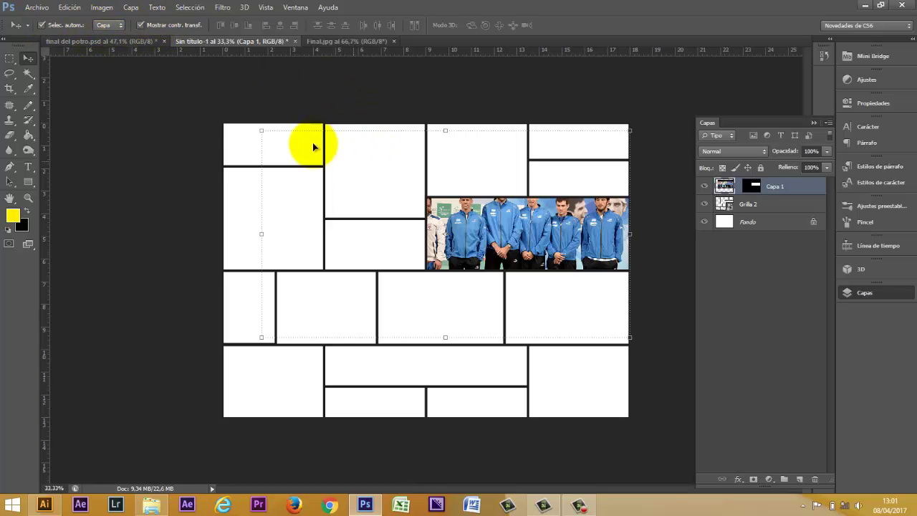
pyautogui.moveTo(261, 129); pyautogui.dragTo(387, 243)
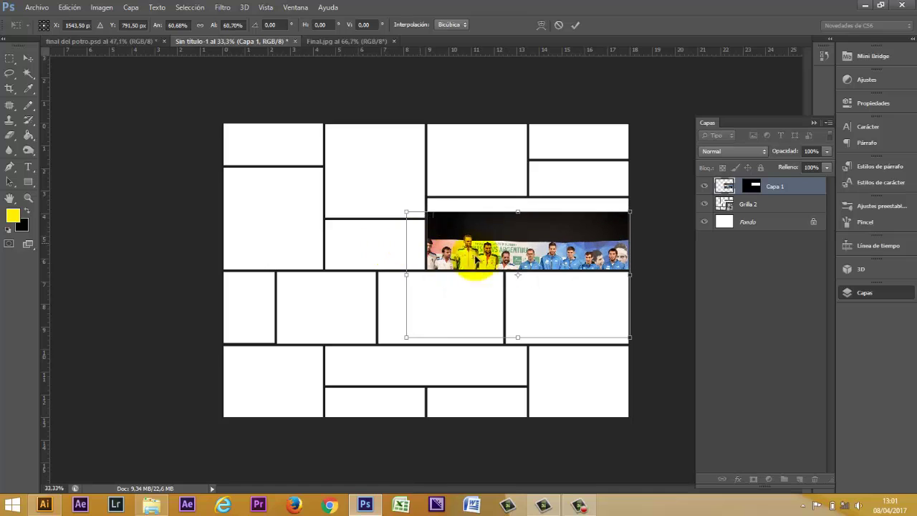
pyautogui.moveTo(536, 260); pyautogui.dragTo(546, 220)
pyautogui.press('Return')
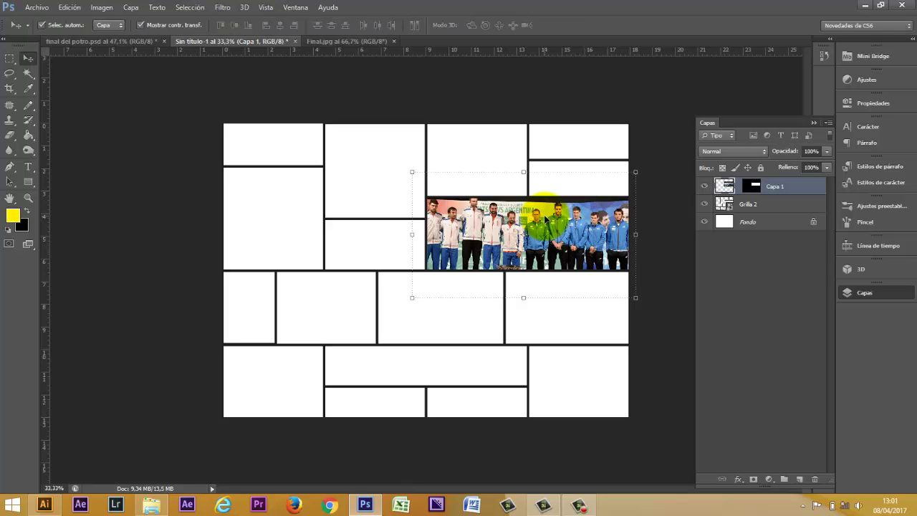
pyautogui.click(610, 334)
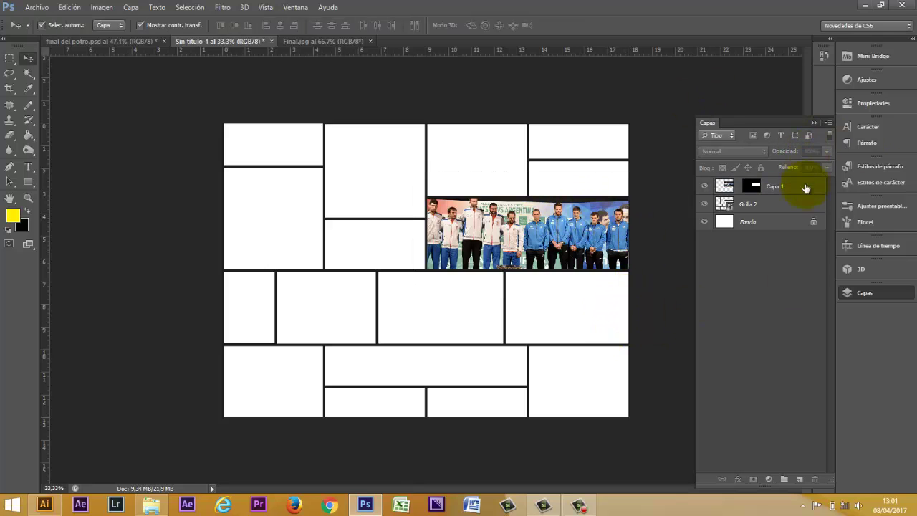
pyautogui.moveTo(805, 188); pyautogui.dragTo(805, 227)
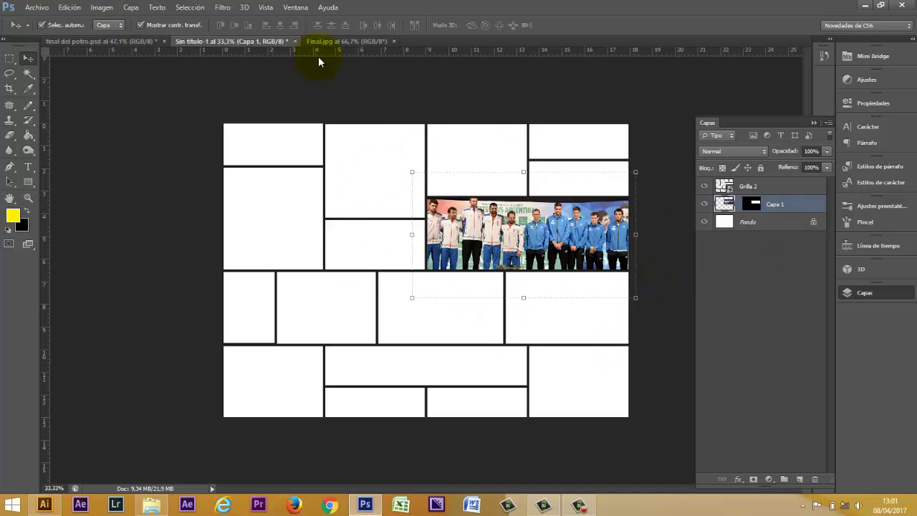
# Step: Open Saque.jpg from the Del Potro folder, select all of it, and return to Sin título-1
pyautogui.click(151, 504)
pyautogui.click(478, 181)
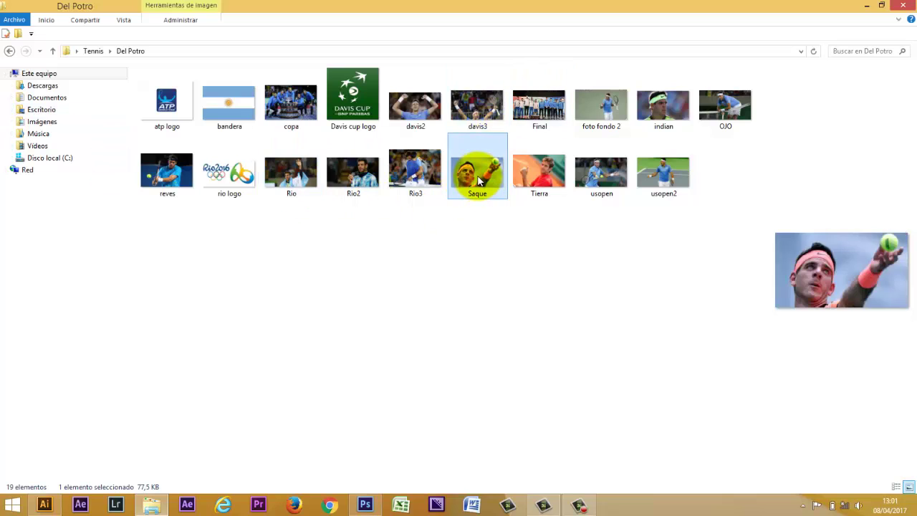
pyautogui.doubleClick(478, 181)
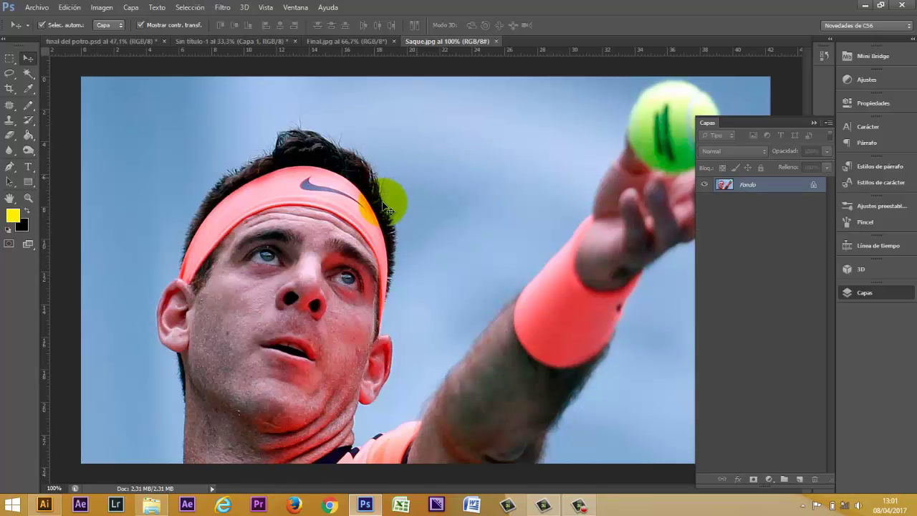
pyautogui.hotkey('ctrl', 'a')
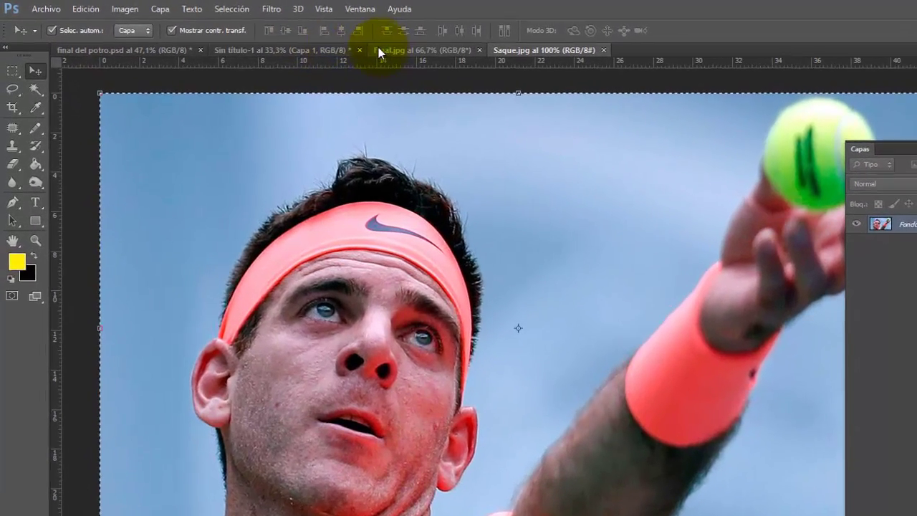
pyautogui.click(321, 48)
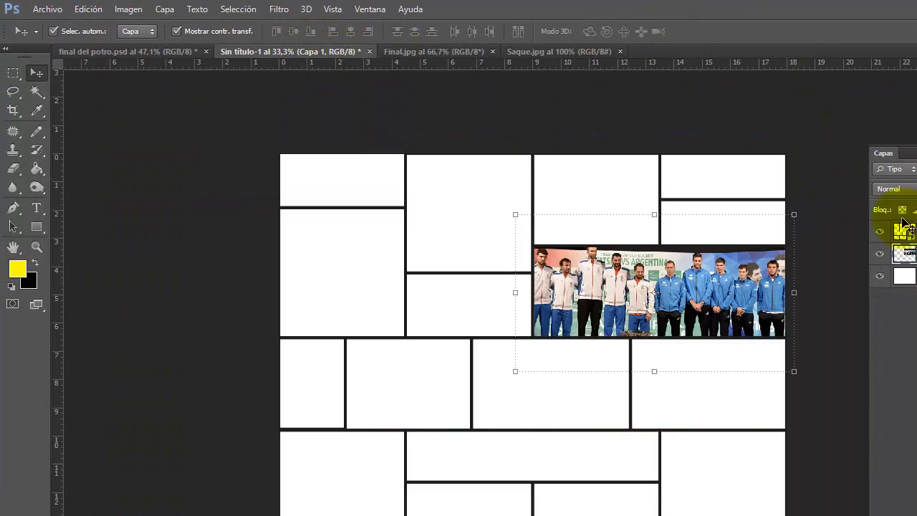
# Step: Paste the Saque photo into the tall left grid cell selected on Grilla 2
pyautogui.click(706, 227)
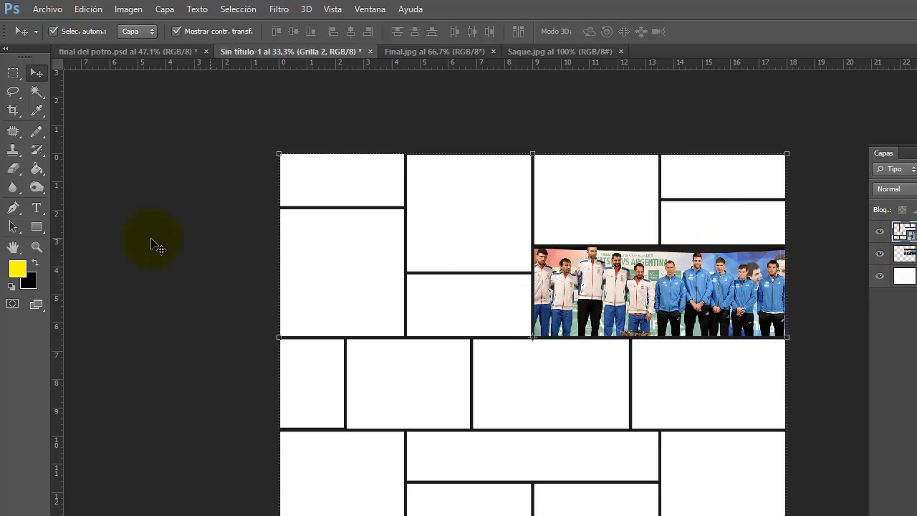
pyautogui.click(36, 93)
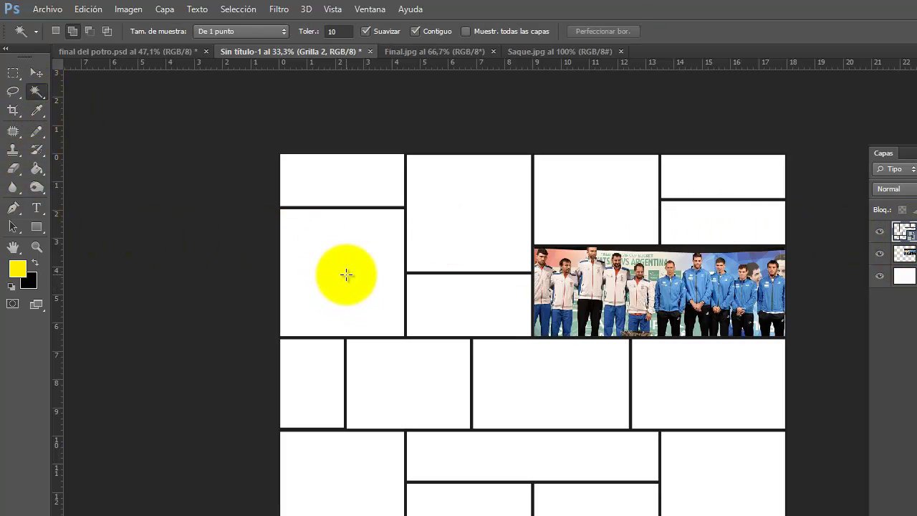
pyautogui.click(348, 274)
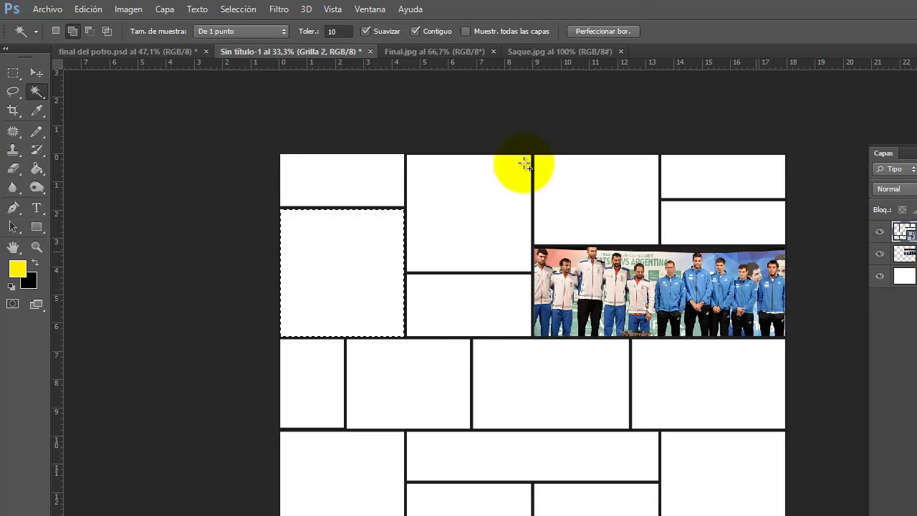
pyautogui.click(81, 11)
pyautogui.moveTo(113, 147)
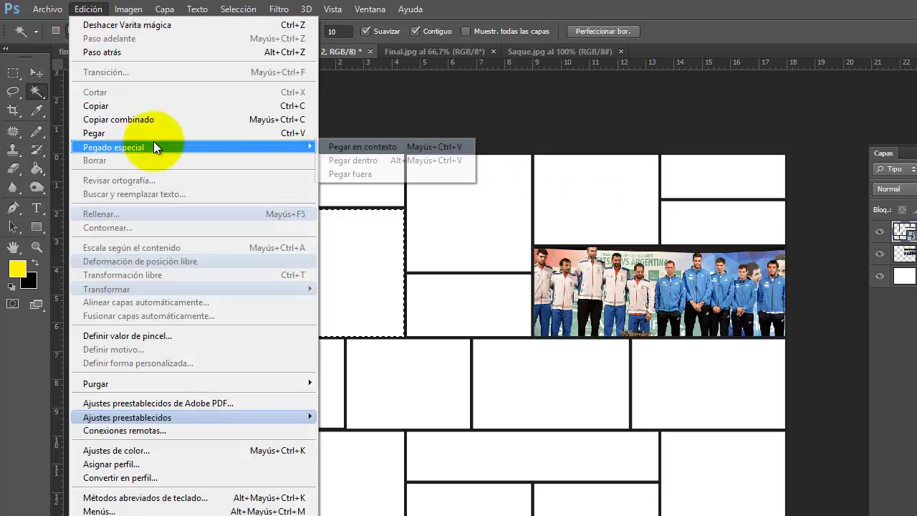
pyautogui.click(366, 161)
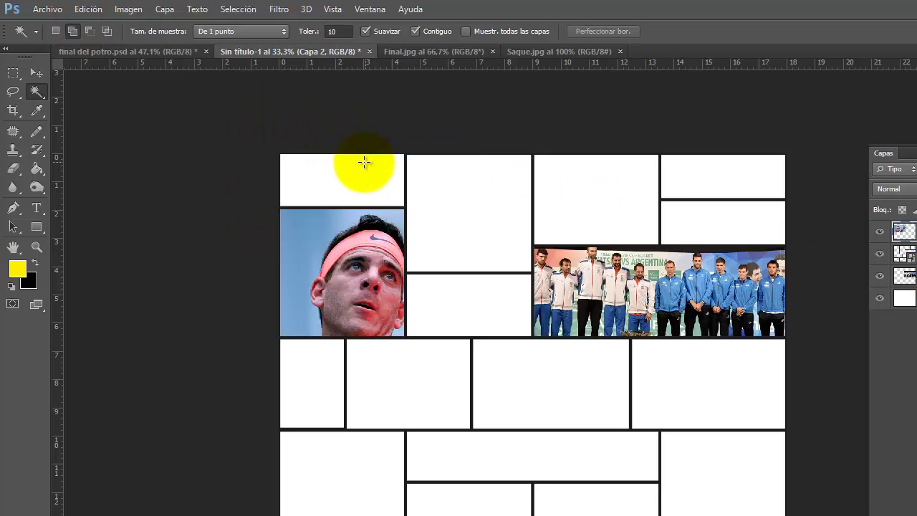
# Step: Resize the pasted serve photo to about 82% and shift it to frame the face
pyautogui.click(36, 74)
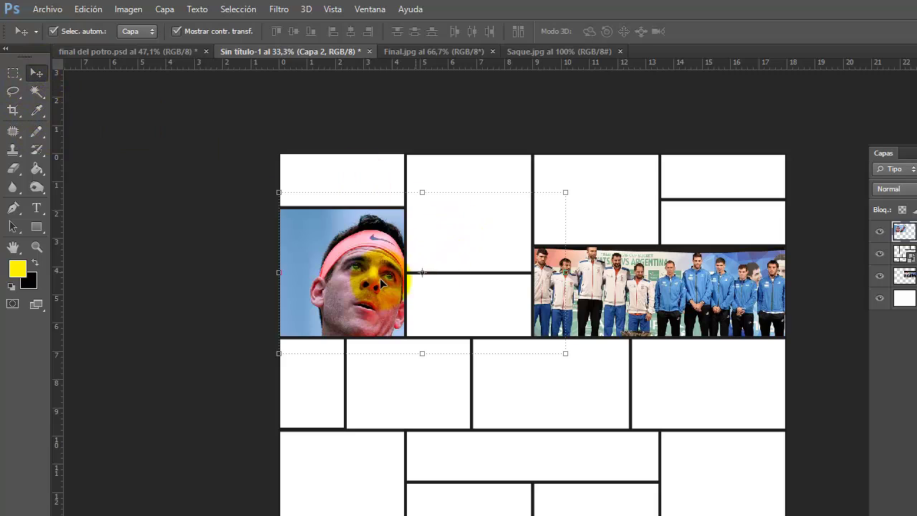
pyautogui.moveTo(563, 189); pyautogui.dragTo(471, 240)
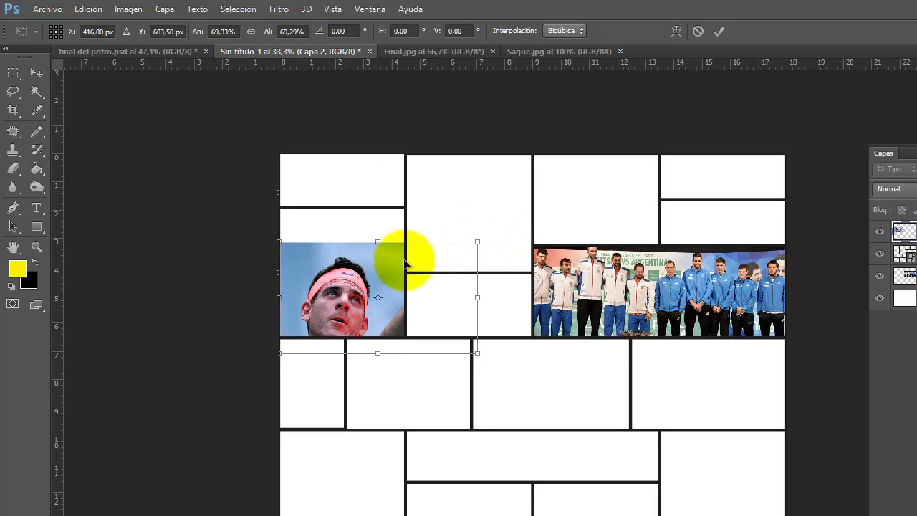
pyautogui.moveTo(409, 260); pyautogui.dragTo(382, 224)
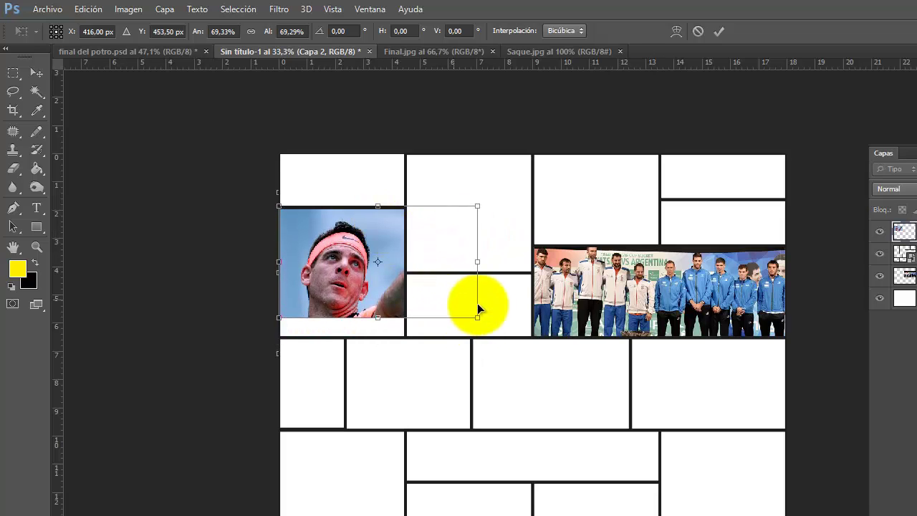
pyautogui.moveTo(477, 318); pyautogui.dragTo(513, 354)
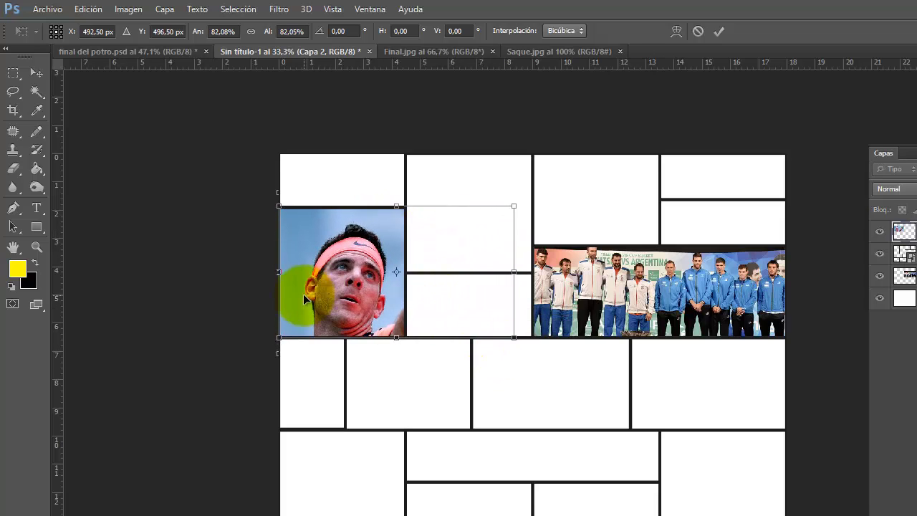
pyautogui.moveTo(371, 308); pyautogui.dragTo(336, 302)
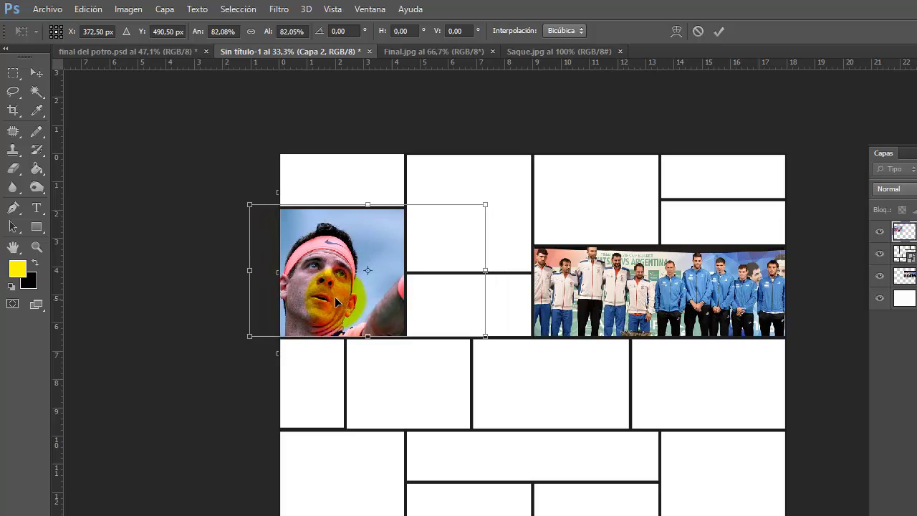
pyautogui.press('Return')
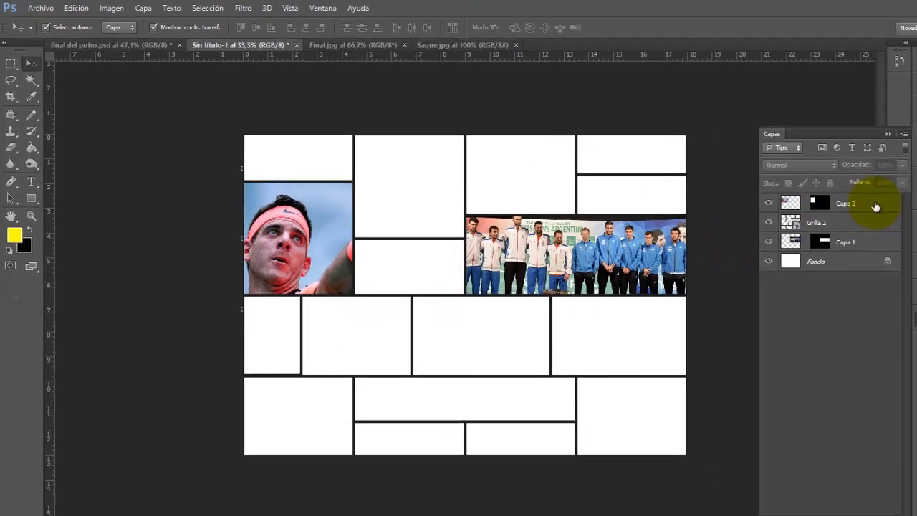
# Step: Move Capa 2 below Grilla 2 and group Capa 1 and Capa 2 as Grupo 1
pyautogui.moveTo(803, 188); pyautogui.dragTo(799, 211)
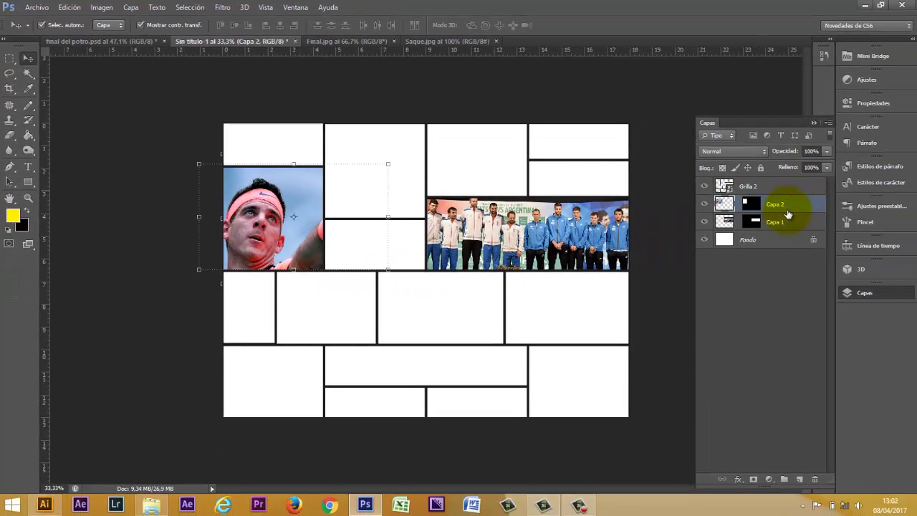
pyautogui.keyDown('shift'); pyautogui.click(786, 224); pyautogui.keyUp('shift')
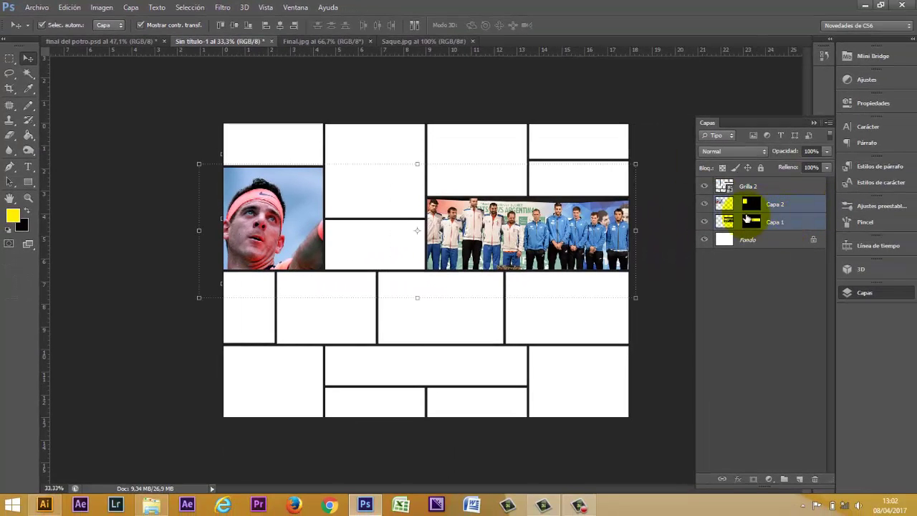
pyautogui.click(785, 479)
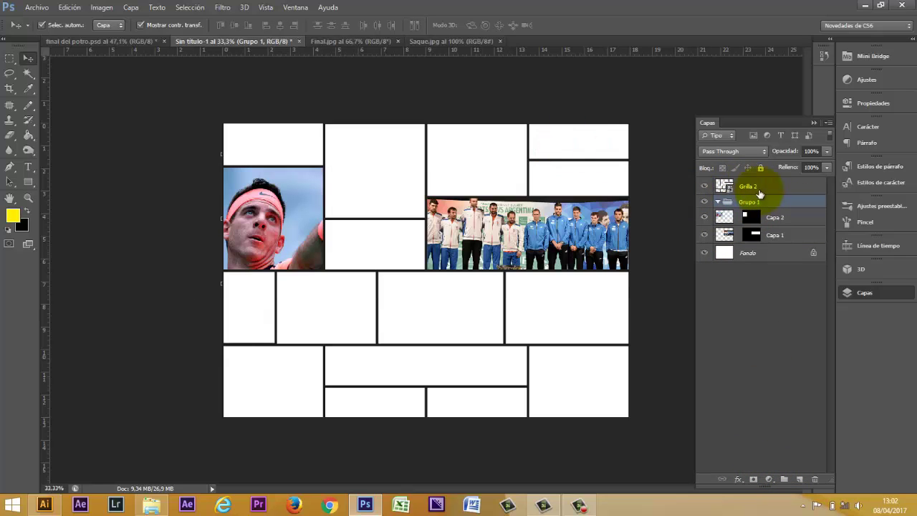
pyautogui.click(728, 187)
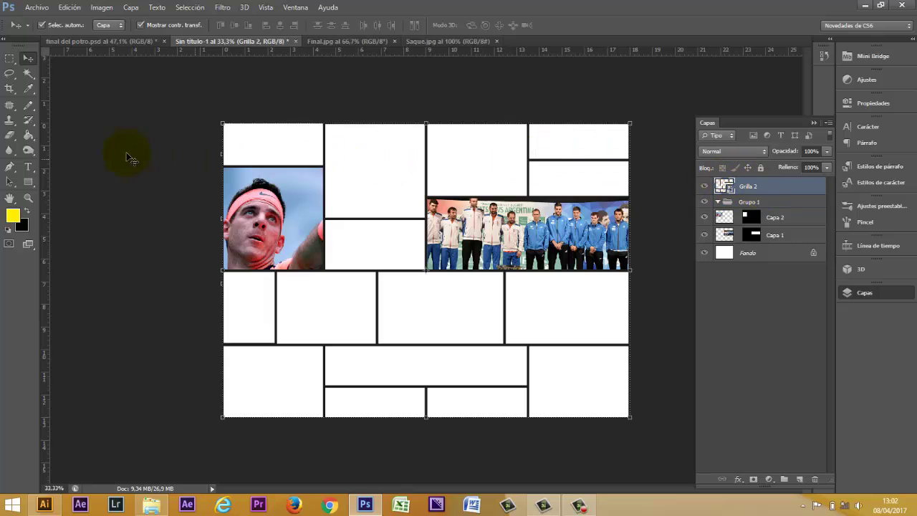
# Step: Add a Solid Color fill layer to the top cell using blue 6984cb sampled from the photo
pyautogui.click(29, 73)
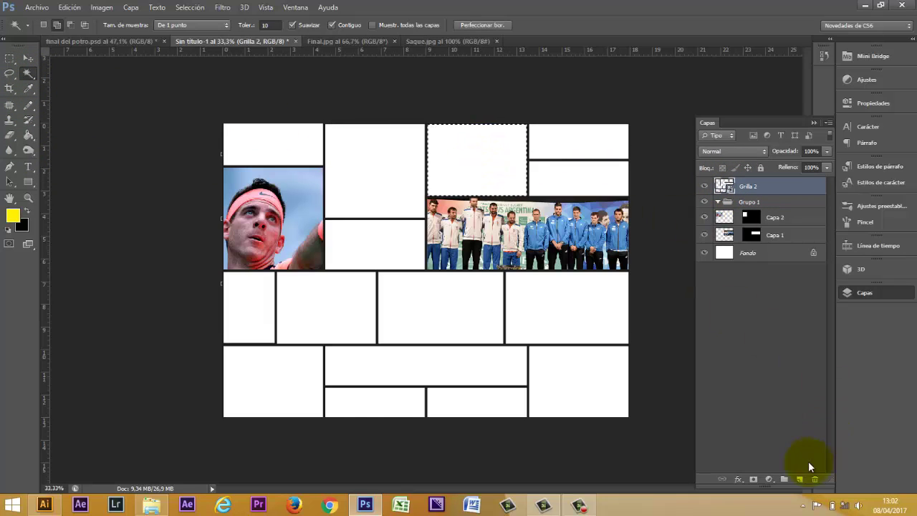
pyautogui.click(768, 478)
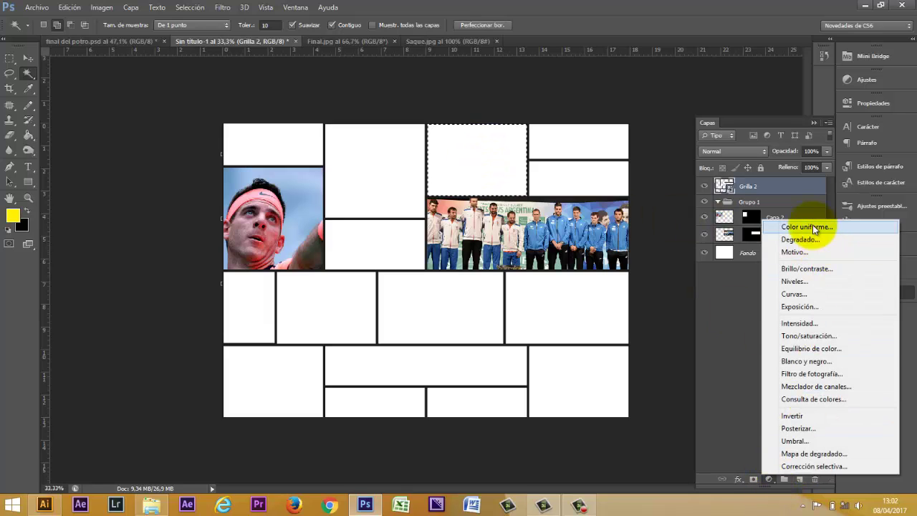
pyautogui.click(806, 226)
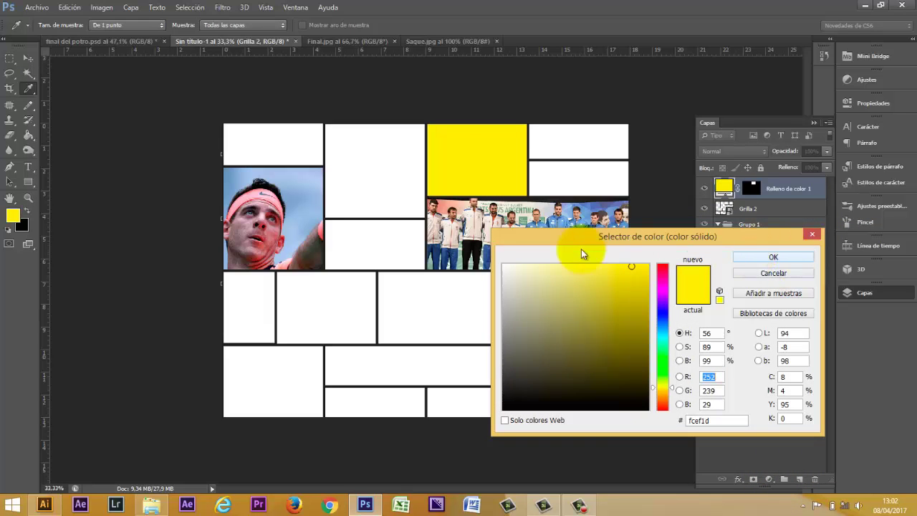
pyautogui.click(586, 207)
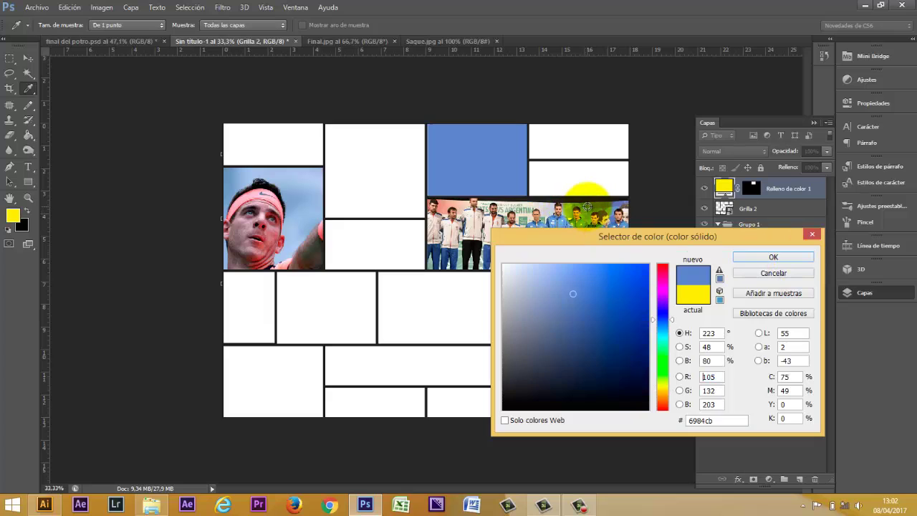
pyautogui.click(776, 256)
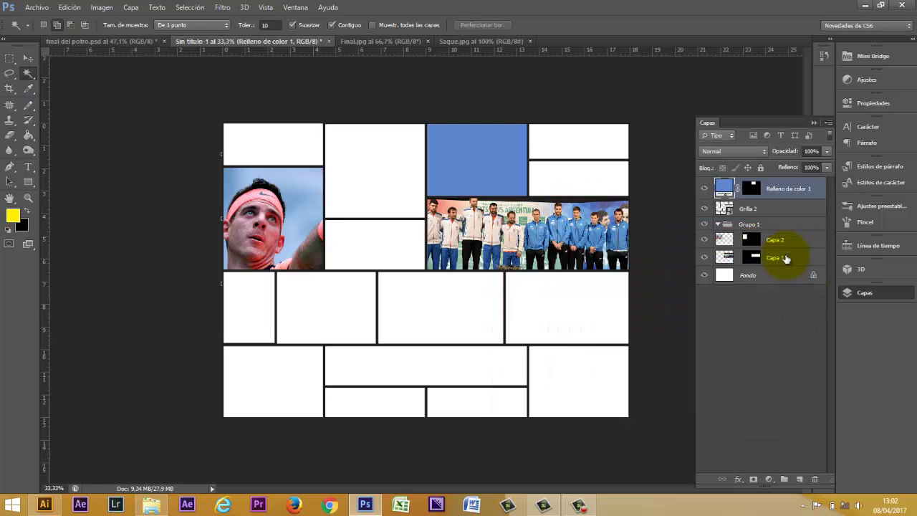
# Step: Switch to the final del potro.psd document for reference
pyautogui.click(110, 43)
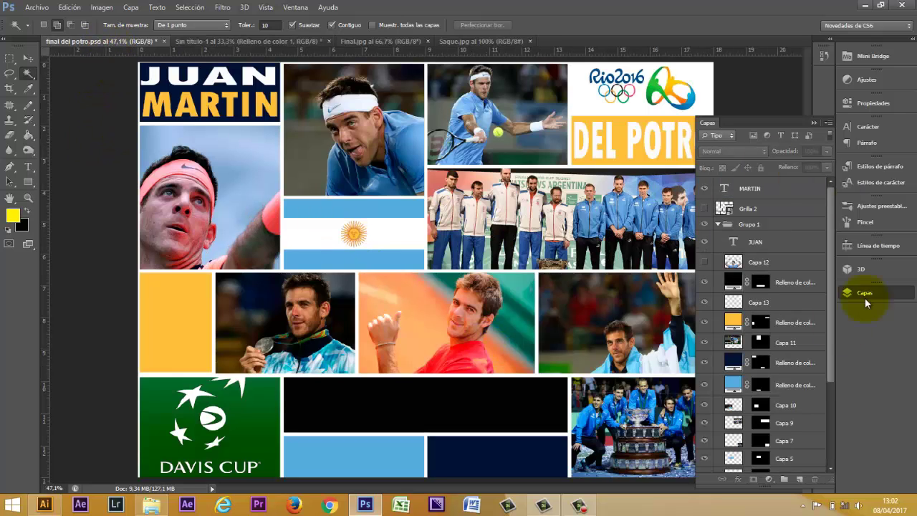